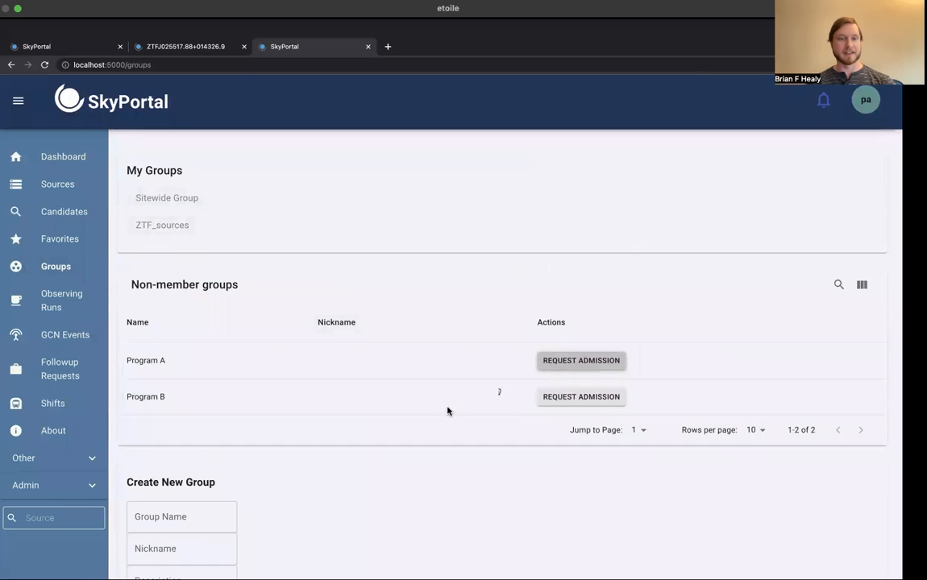
Step: Open the ZTF_sources group and bring up its list of group sources
scroll(308, 499, down, 3)
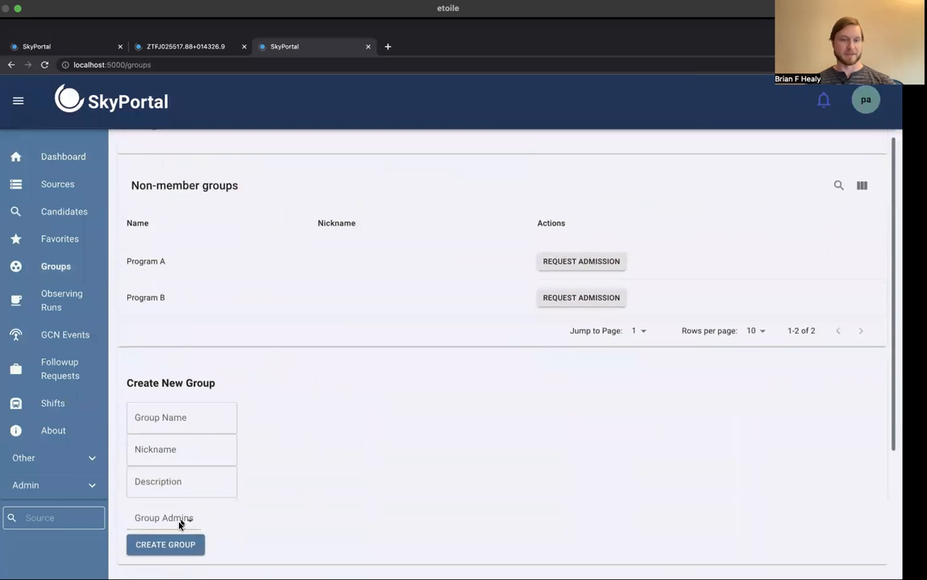
scroll(213, 420, up, 3)
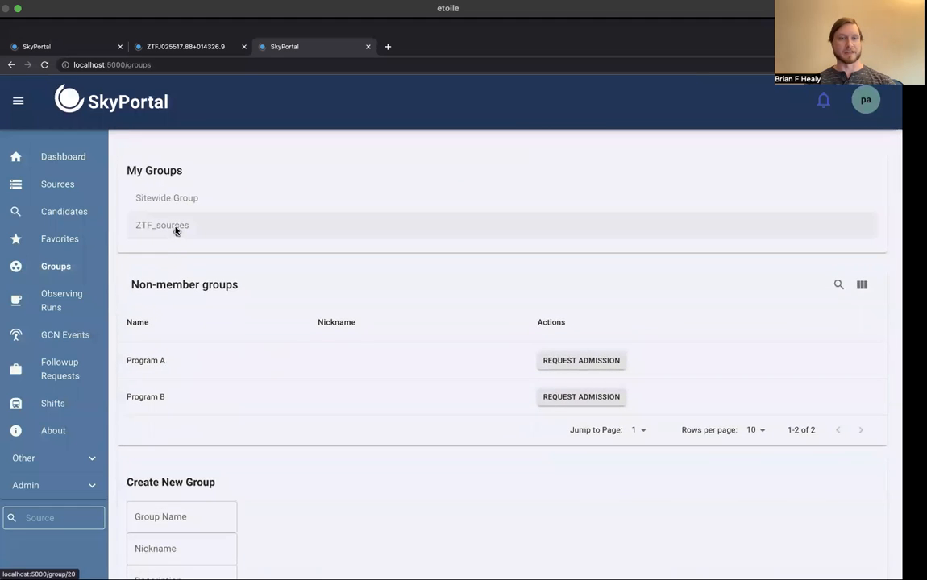
click(176, 231)
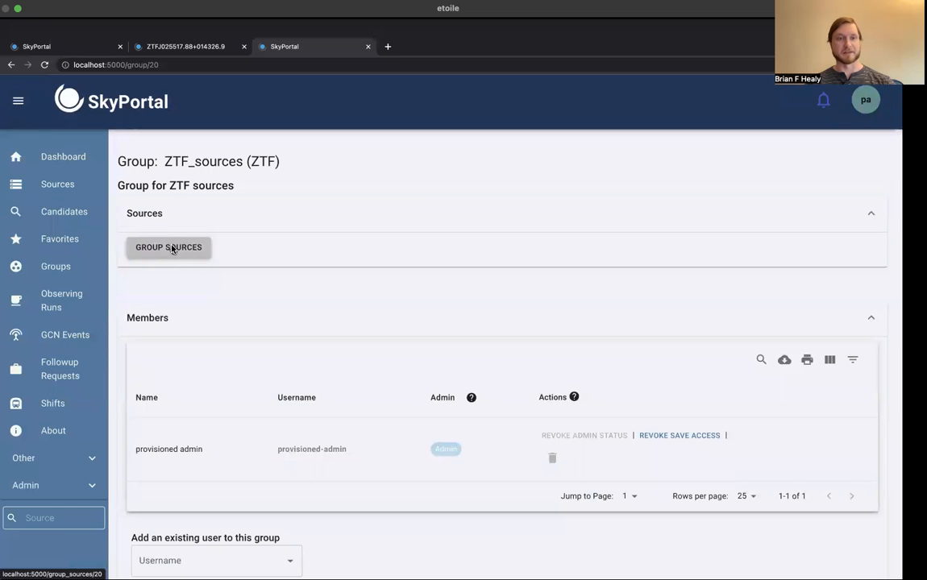
click(172, 249)
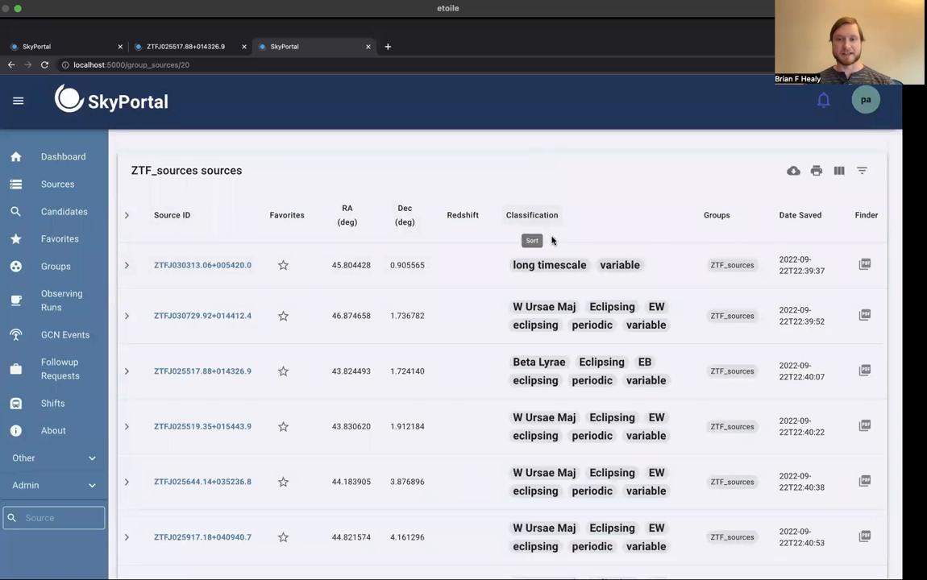
Step: Review the Classification column and the column display options of the ZTF_sources table
mouse_move(553, 269)
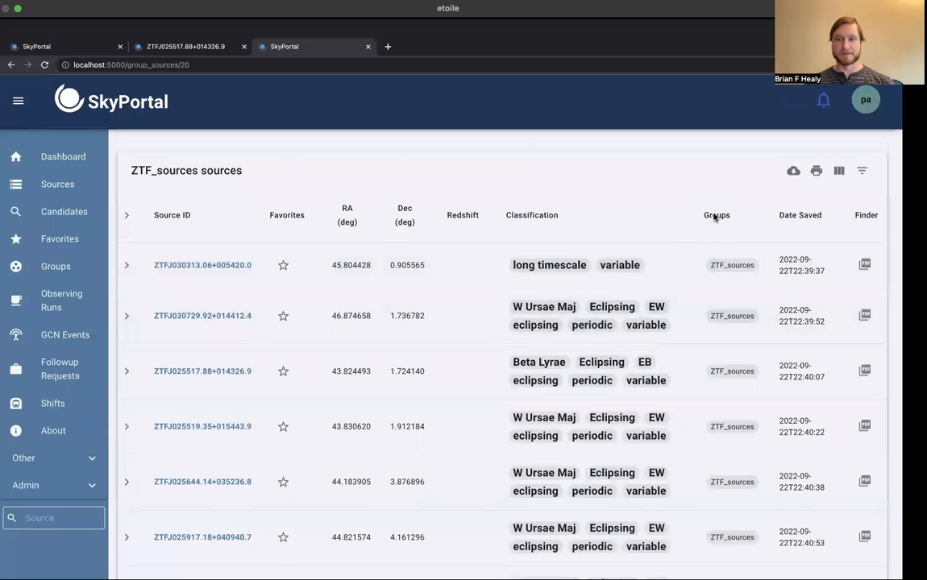
click(840, 171)
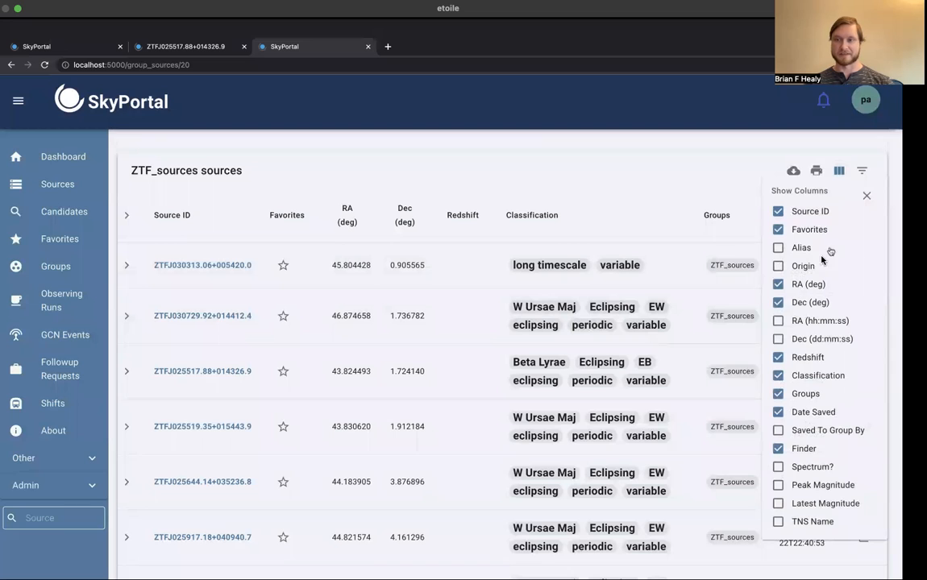
click(865, 196)
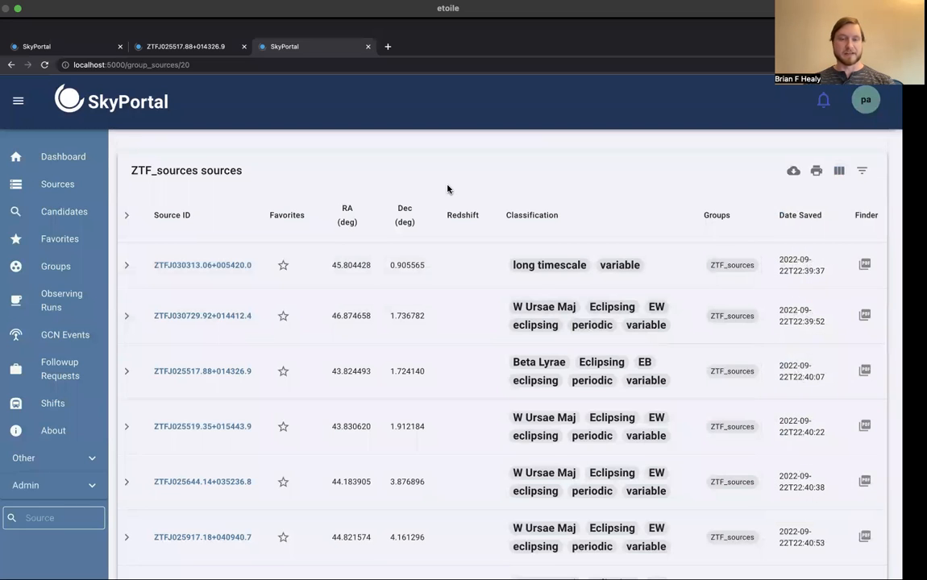
Step: Expand source ZTFJ025517.88+014326.9 to examine its survey cutouts and light curve
scroll(327, 342, down, 1)
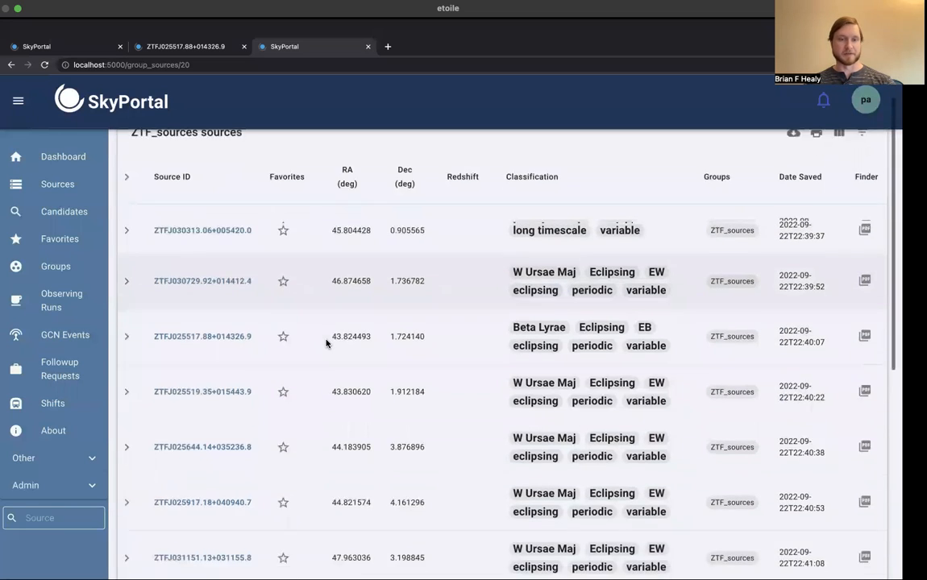
click(125, 327)
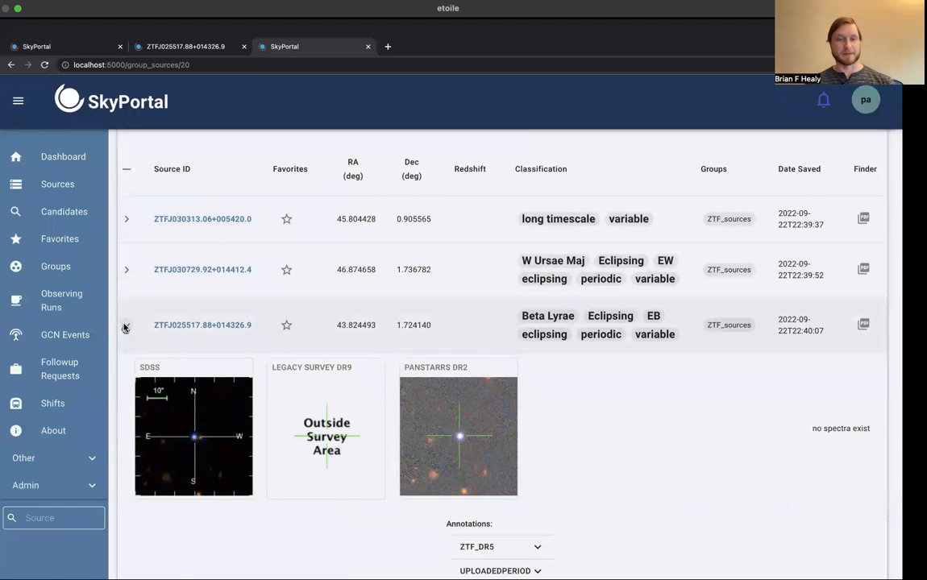
scroll(125, 326, down, 3)
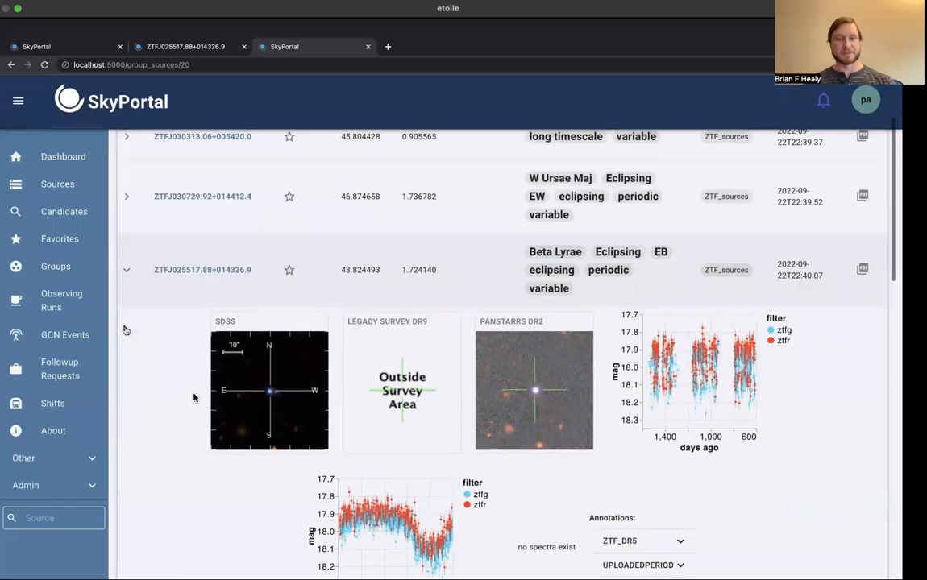
scroll(194, 396, down, 1)
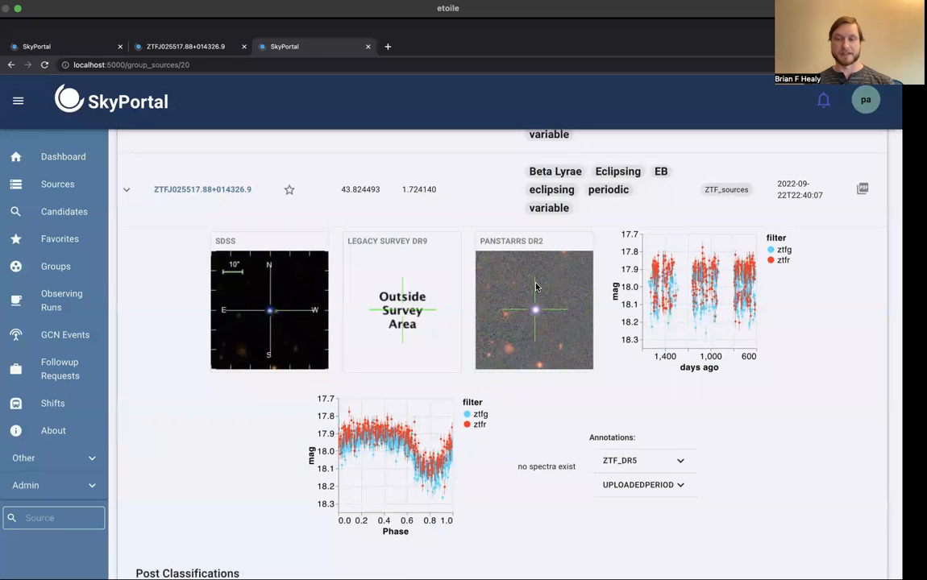
mouse_move(661, 292)
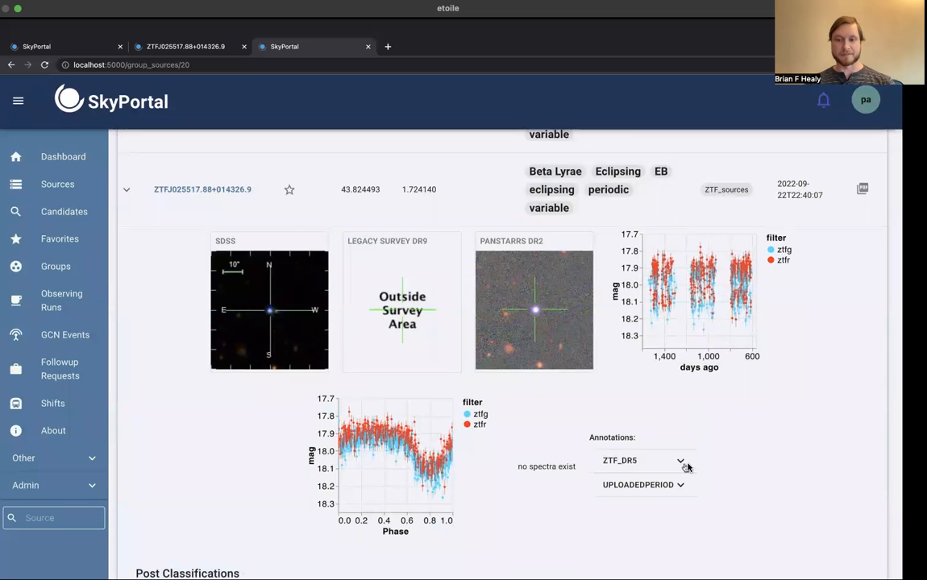
Step: Expand the UPLOADEDPERIOD annotation of this source and examine it alongside the phase-folded light curve
click(672, 487)
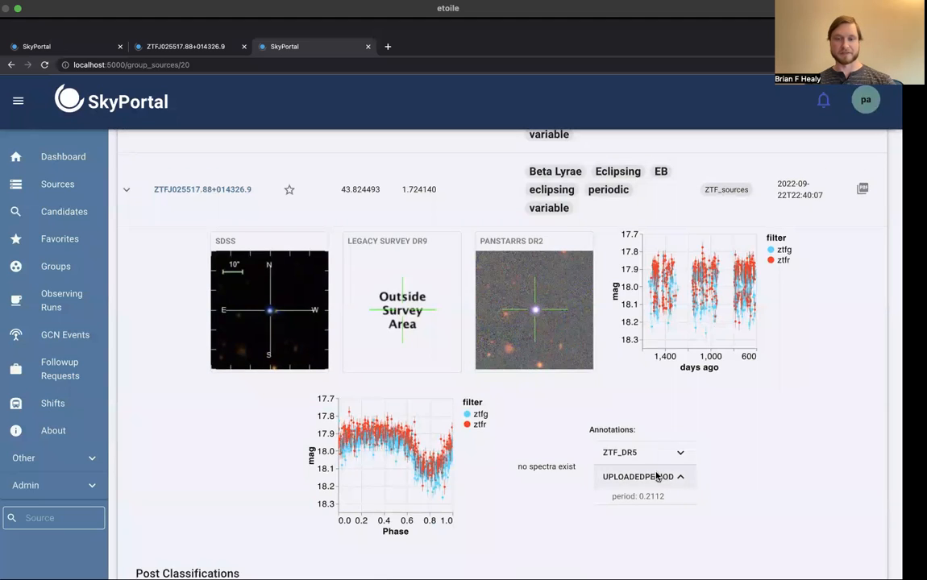
scroll(657, 476, down, 1)
mouse_move(345, 428)
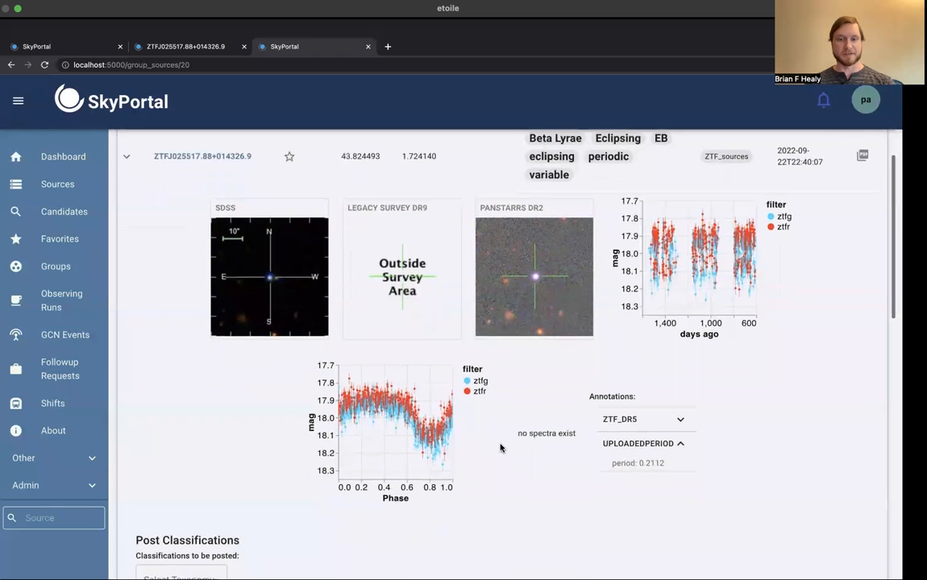
scroll(500, 448, down, 2)
scroll(500, 448, up, 2)
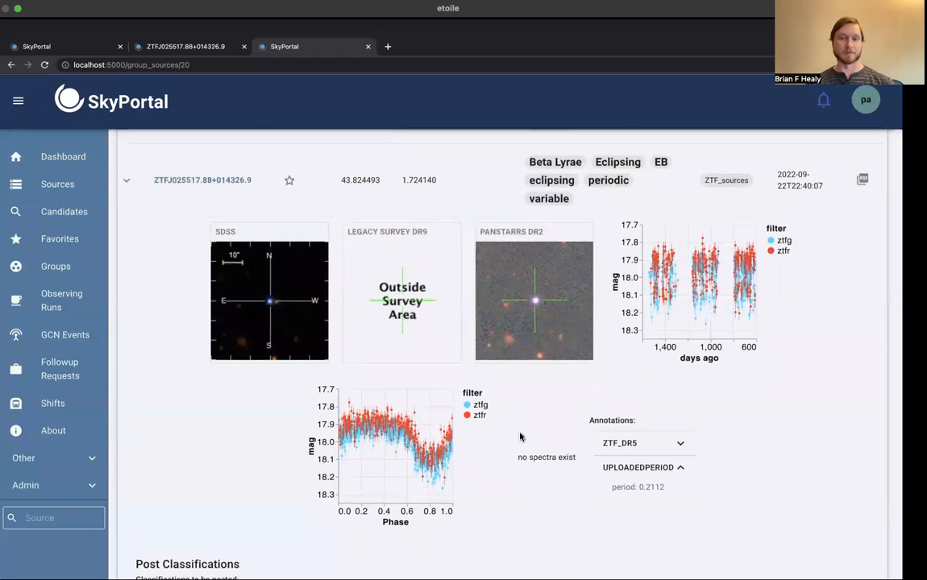
Step: Choose Sitewide Taxonomy for the classifications to post on this source and expand the Stellar variable category
scroll(520, 437, down, 3)
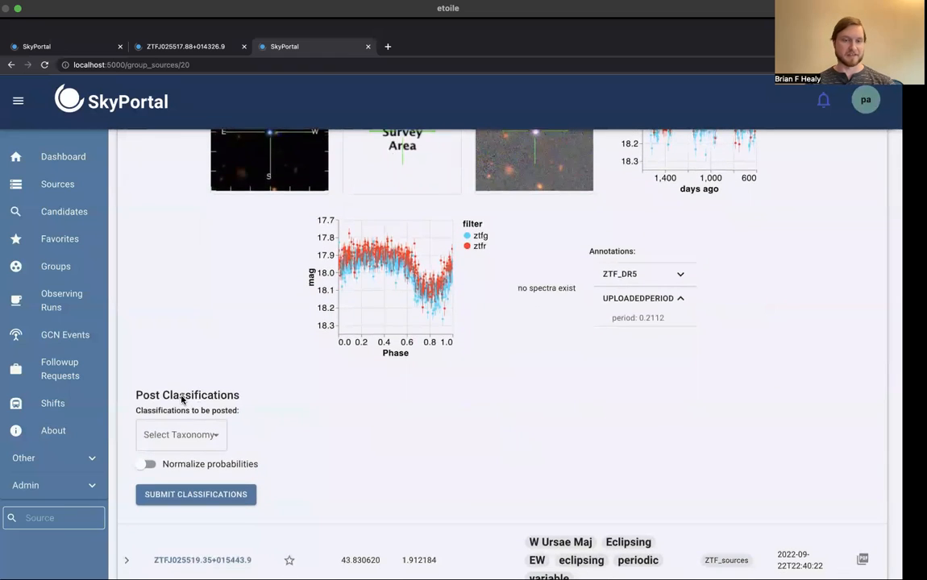
click(206, 436)
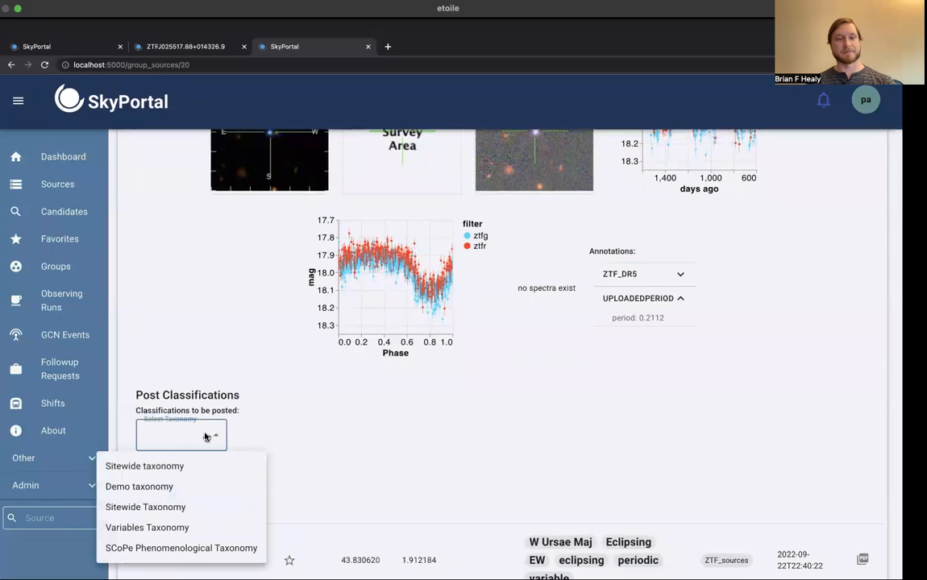
click(157, 508)
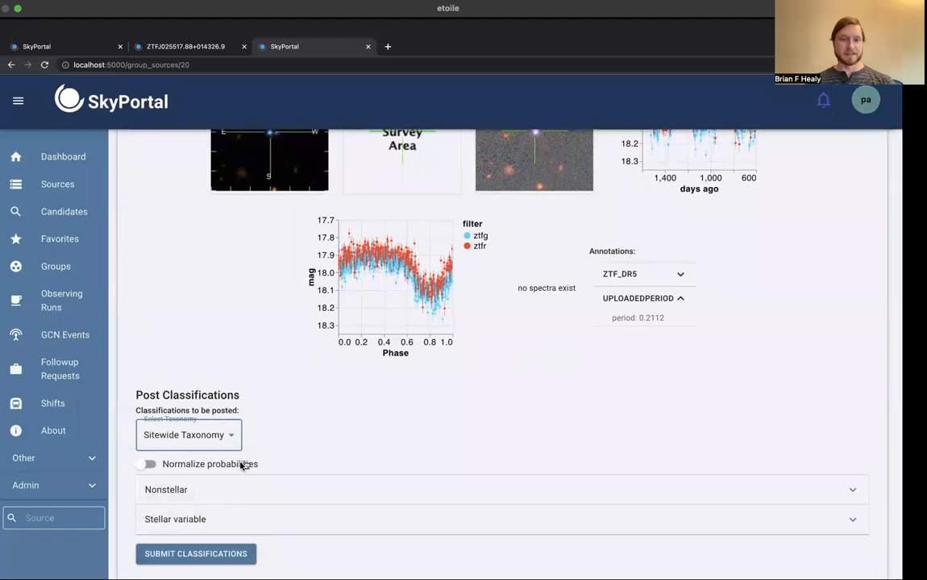
scroll(270, 440, down, 2)
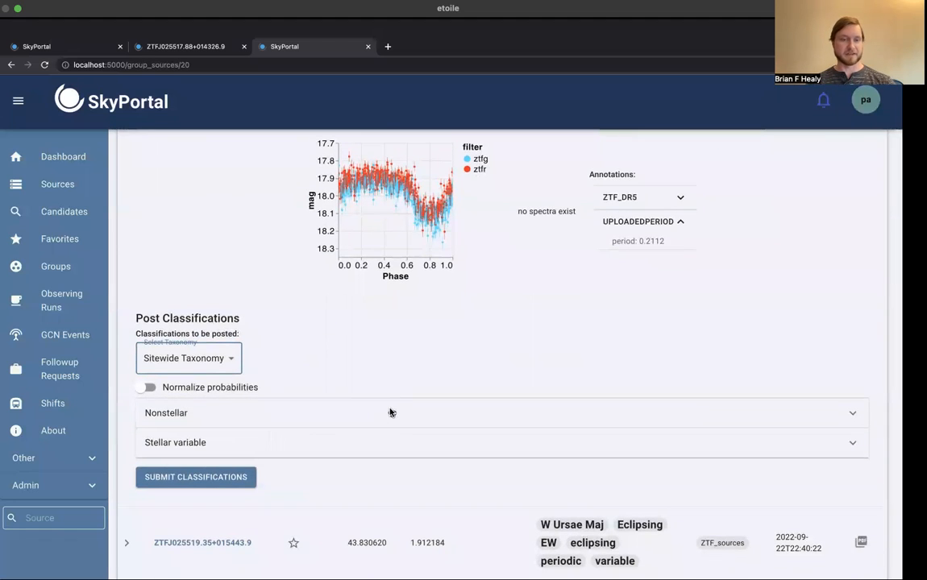
click(408, 444)
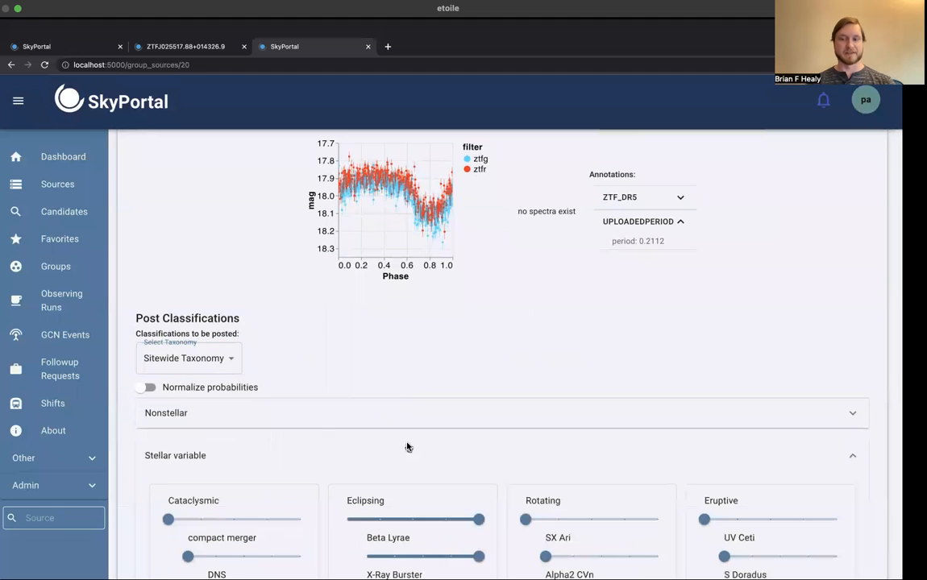
Step: Set the Beta Lyrae and W Ursae Maj probabilities under Eclipsing to 0.5 each
scroll(407, 448, down, 3)
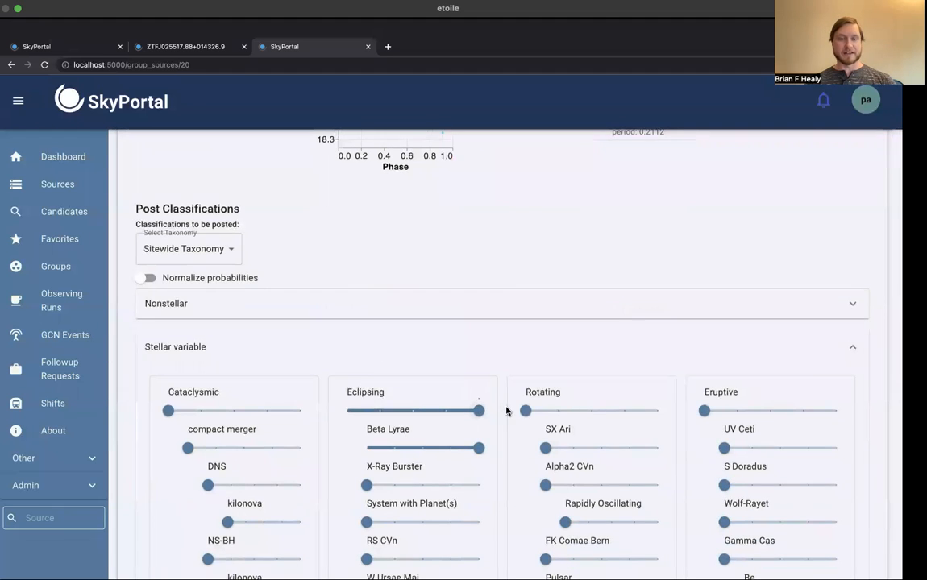
scroll(499, 411, down, 2)
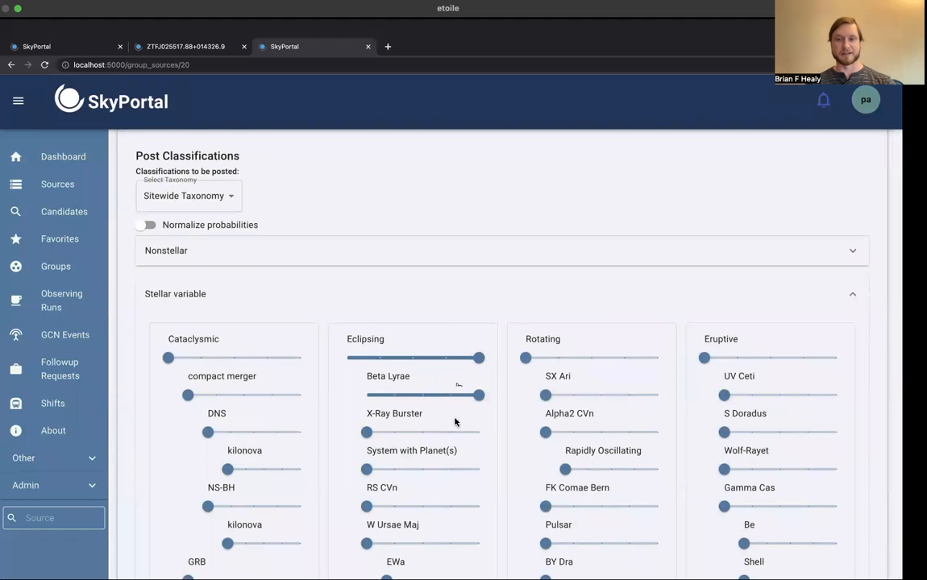
scroll(474, 413, down, 2)
scroll(474, 413, down, 2)
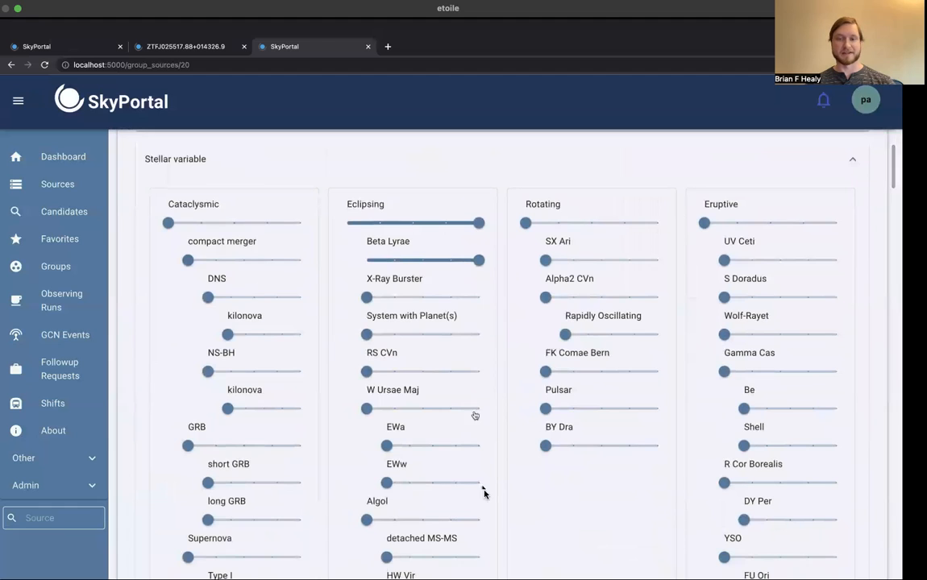
scroll(496, 359, up, 1)
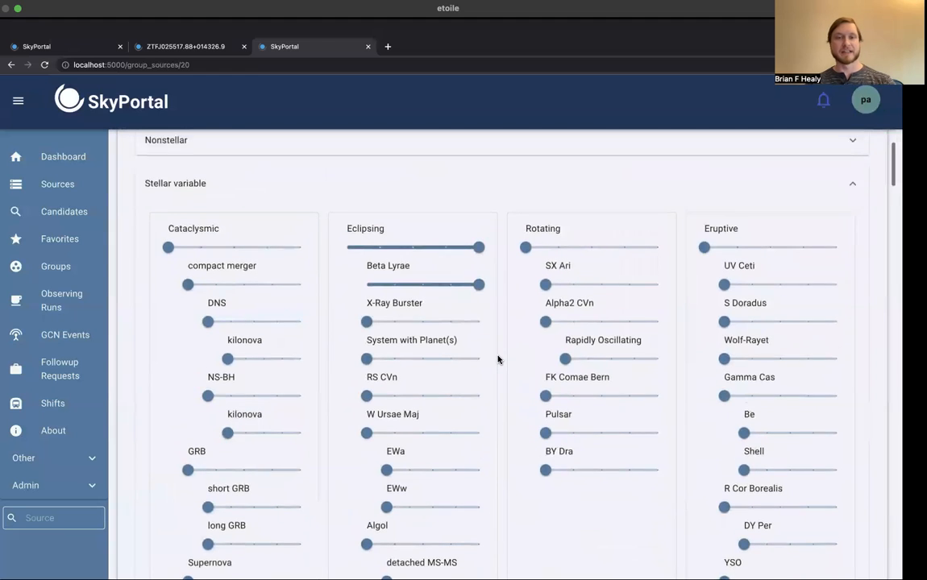
scroll(497, 359, up, 2)
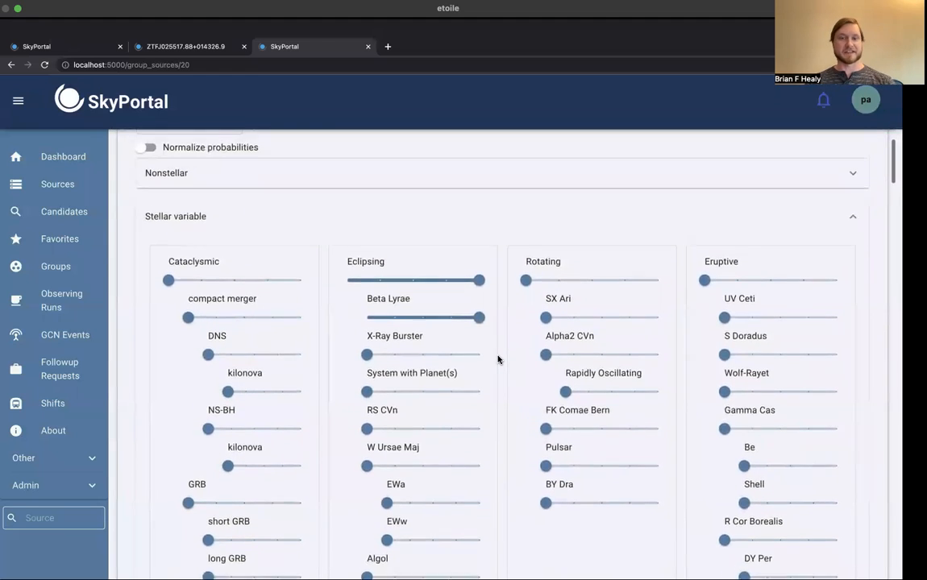
scroll(497, 359, down, 1)
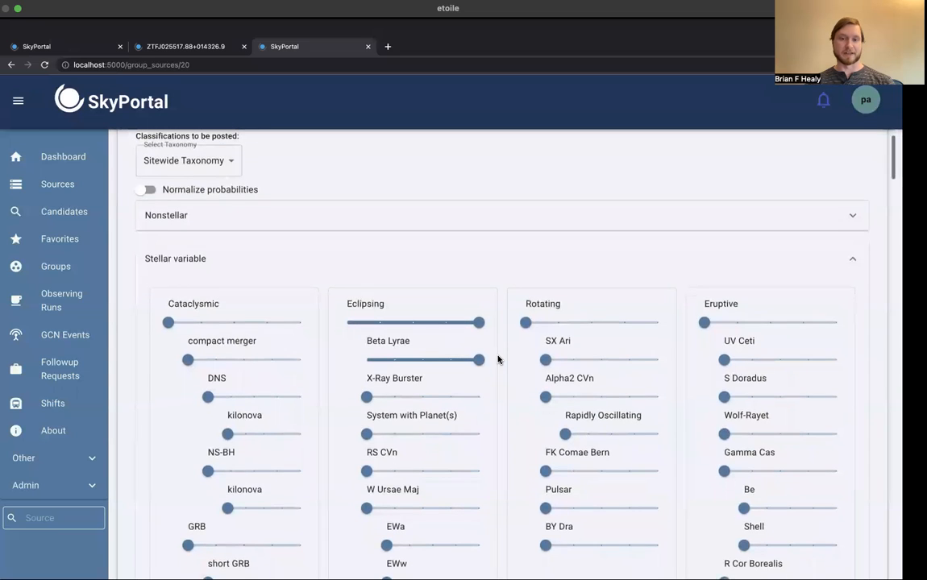
click(421, 359)
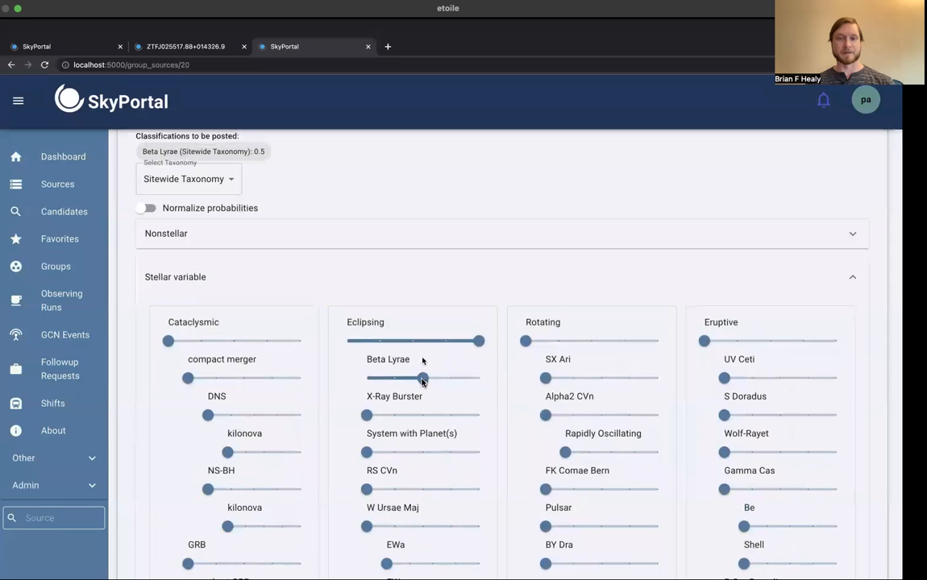
click(422, 527)
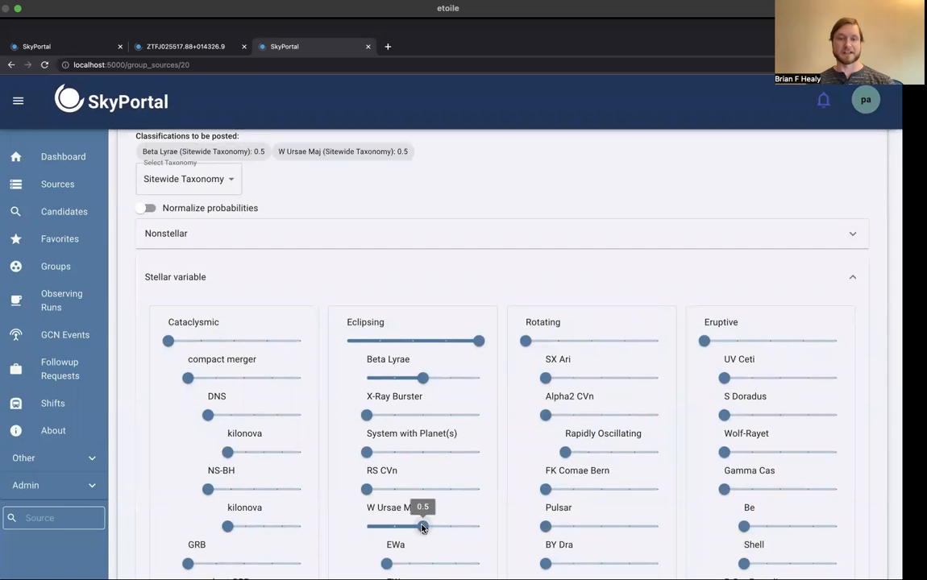
Step: Turn on probability normalization and lower the Eclipsing probability to 0.75, followed by 0.5
scroll(300, 296, up, 1)
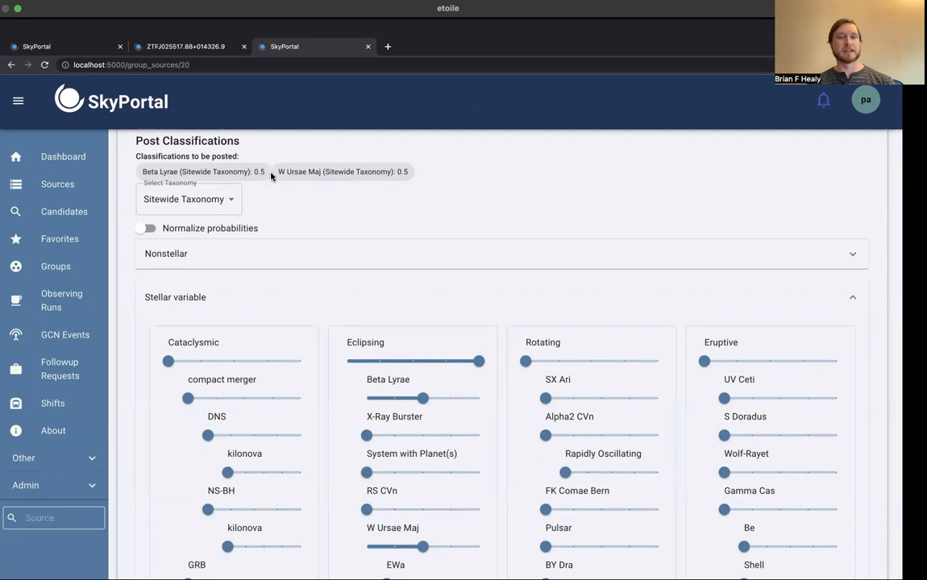
click(144, 229)
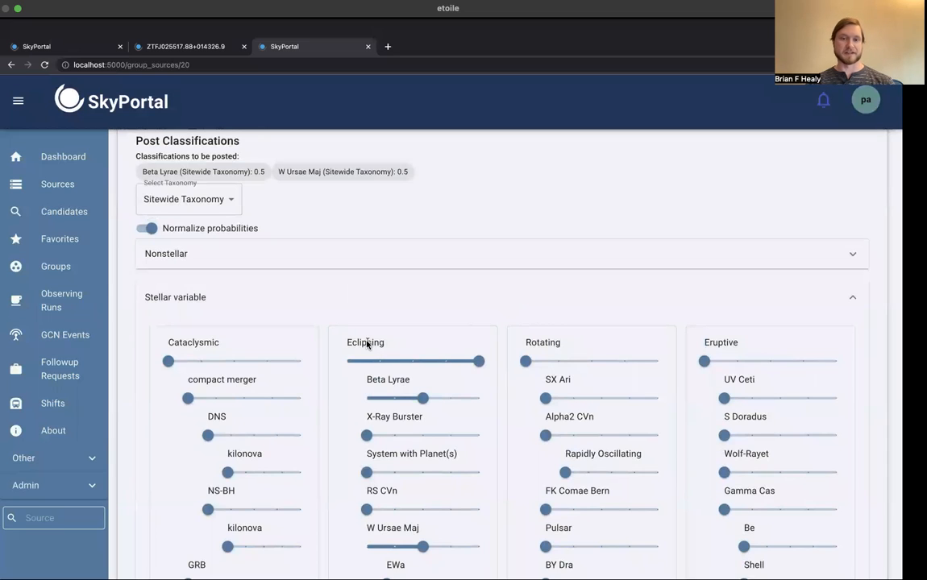
click(447, 364)
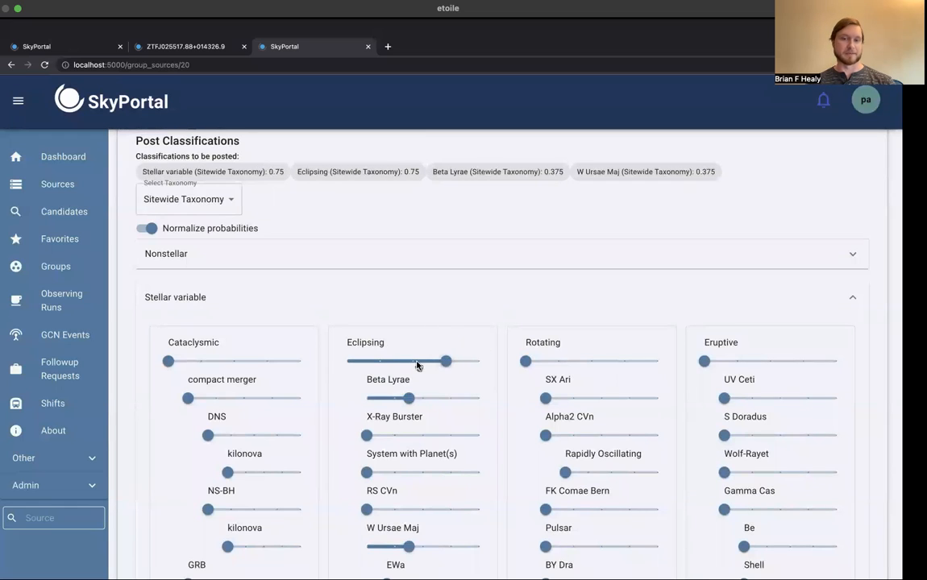
click(417, 365)
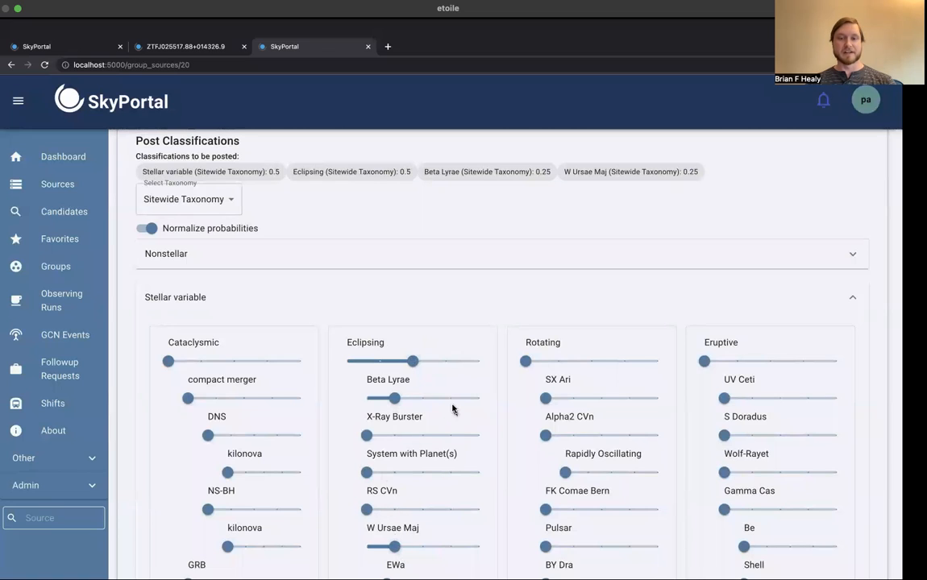
Step: Set Beta Lyrae to 0.75, rebalance to W Ursae Maj 0.75 and Beta Lyrae 0.25, and lower Eclipsing to 0.25
drag(394, 398, 450, 397)
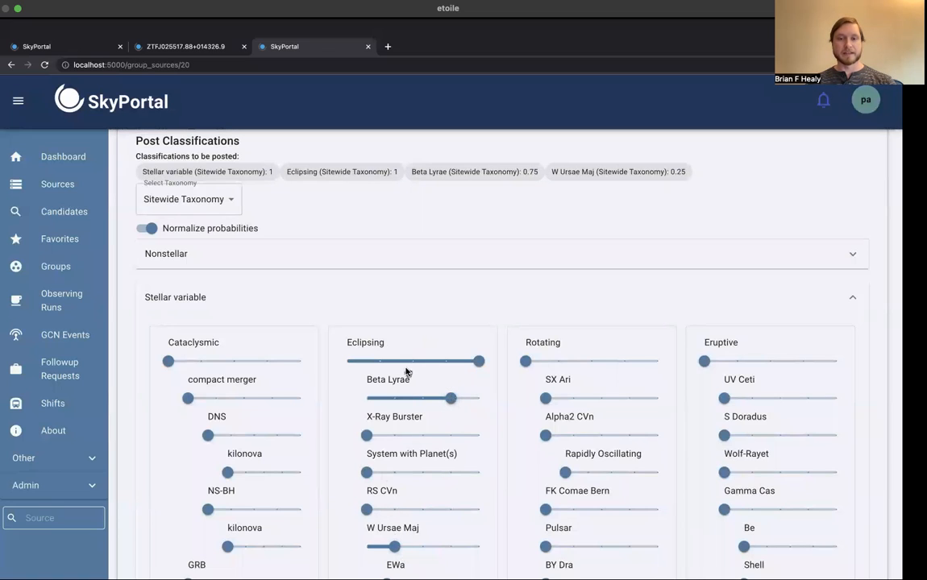
click(451, 546)
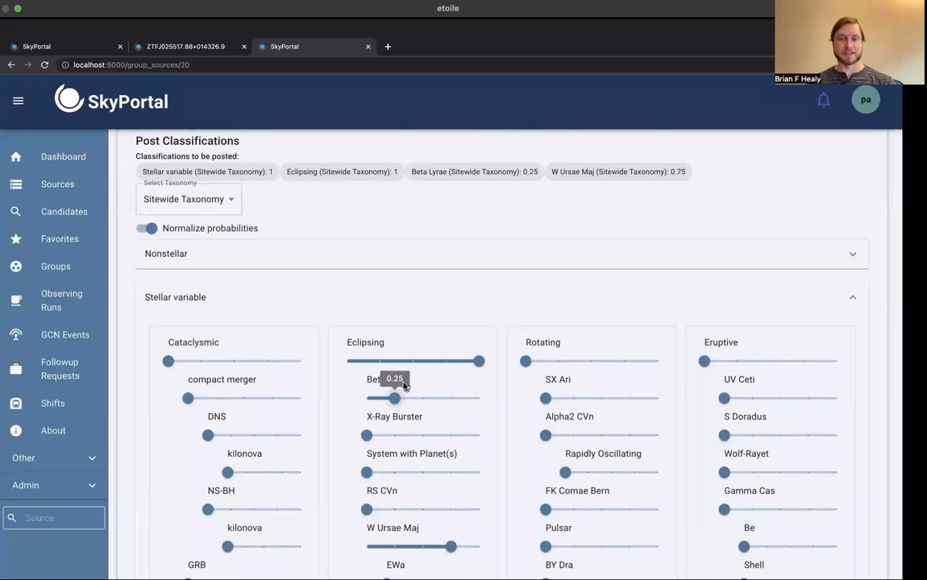
drag(478, 361, 379, 361)
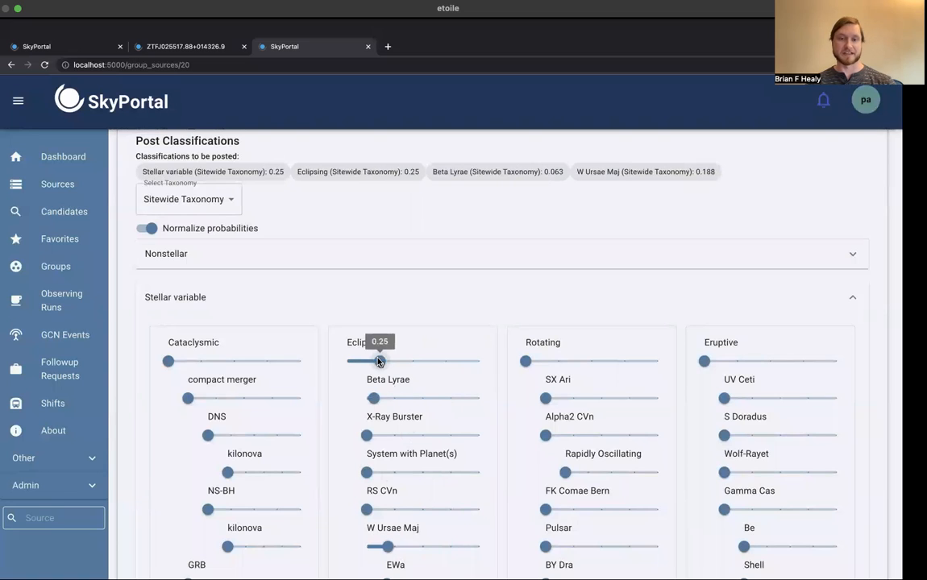
Step: Set the Eclipsing probability to 1, turn off probability normalization, and set Beta Lyrae and W Ursae Maj to 0.5 each
click(477, 362)
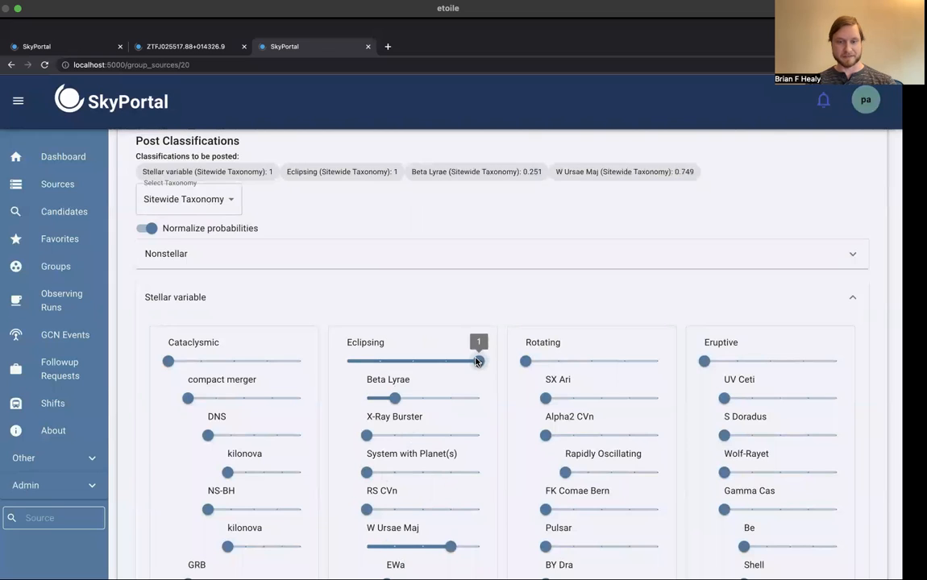
click(150, 229)
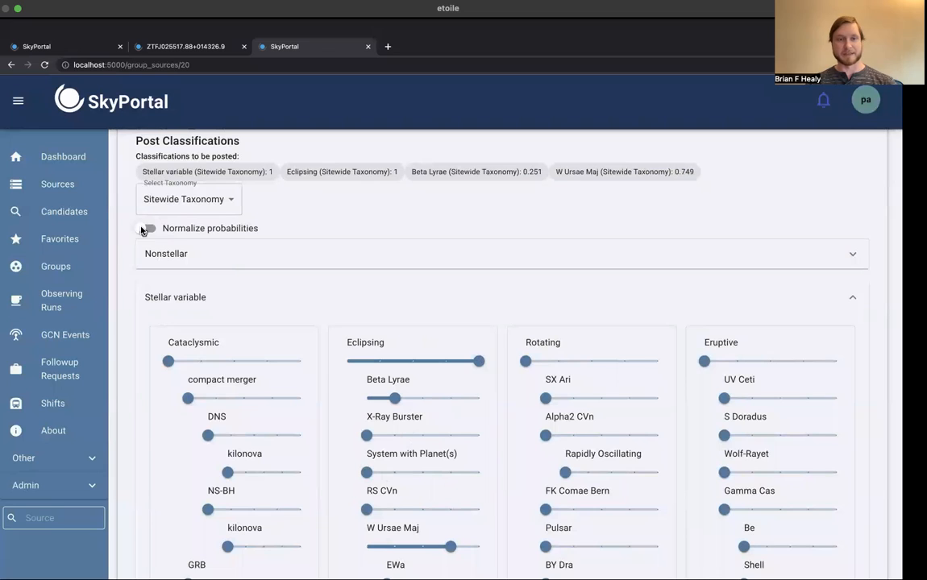
click(420, 398)
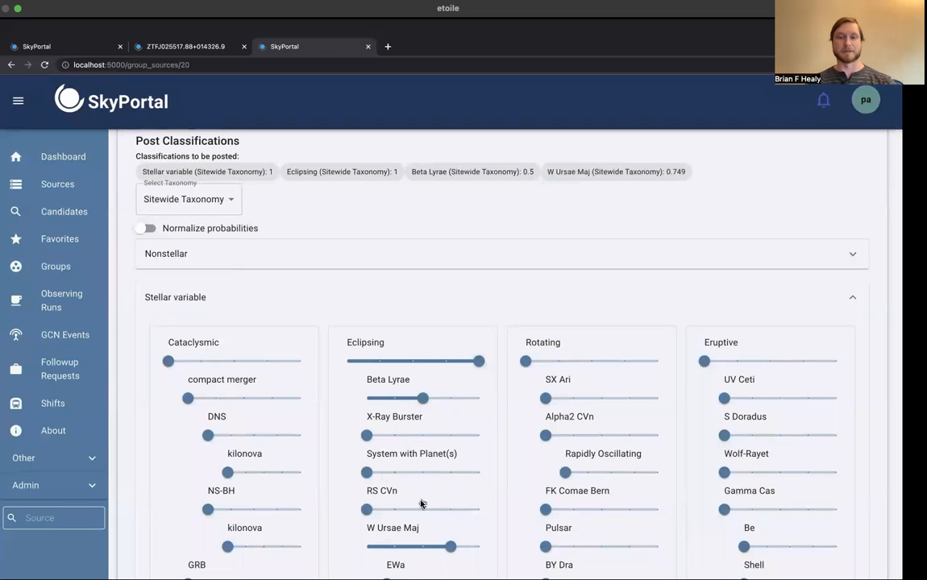
click(420, 547)
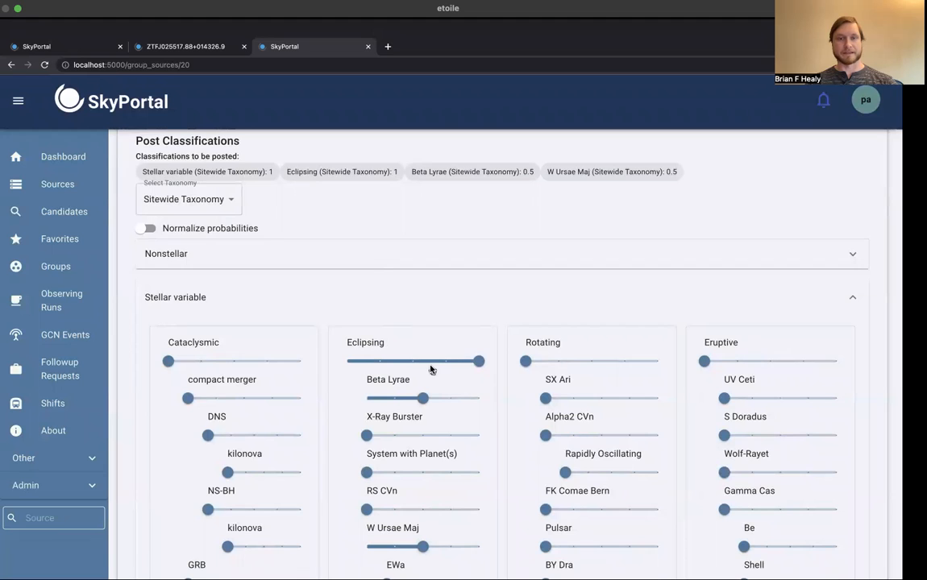
Step: Submit the chosen classifications for source ZTFJ025517.88+014326.9
scroll(431, 369, down, 2)
scroll(431, 369, down, 20)
scroll(432, 369, down, 20)
scroll(431, 369, down, 20)
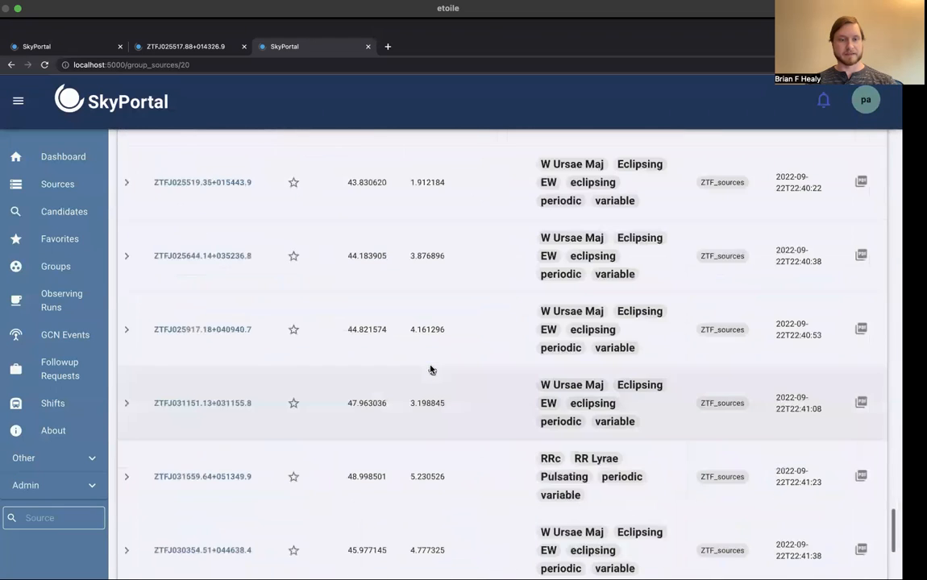
scroll(430, 366, up, 5)
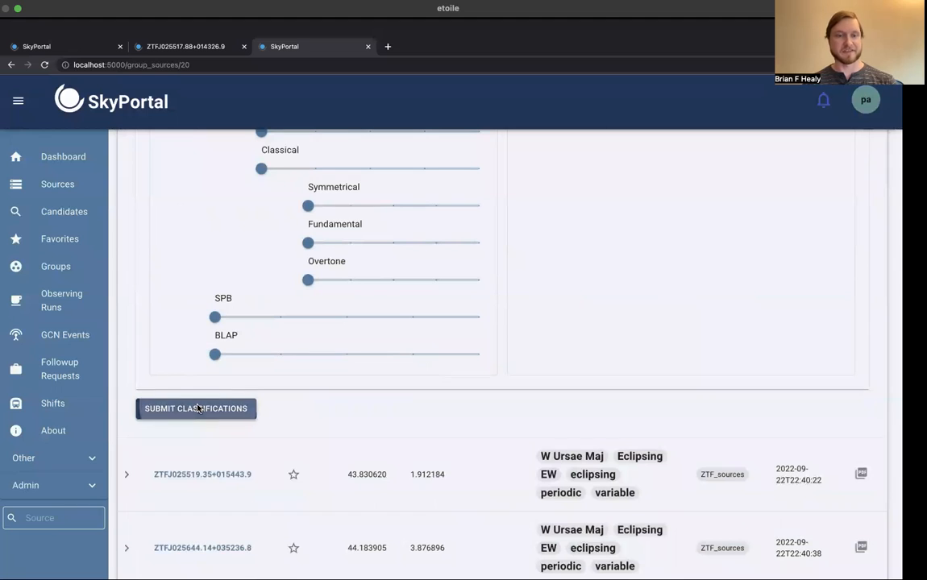
click(198, 409)
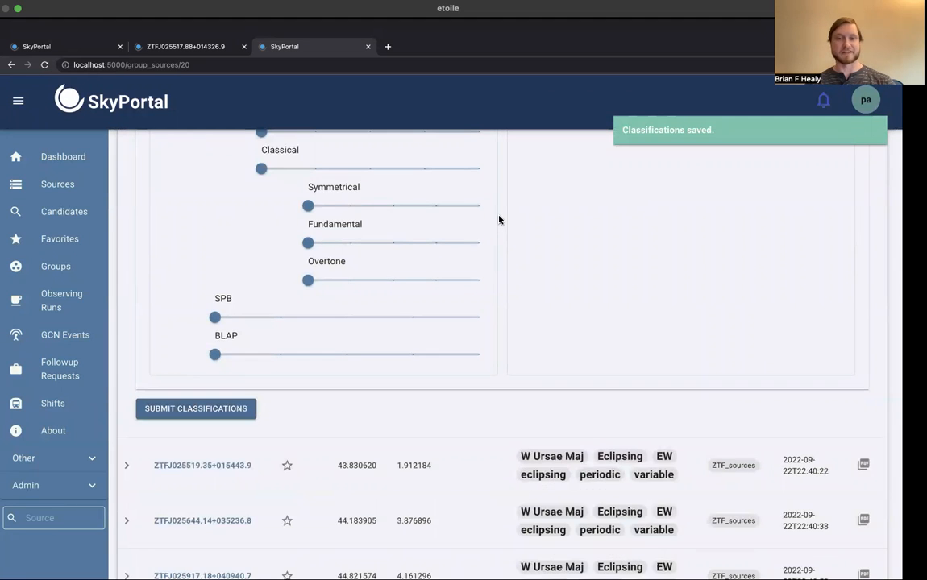
Step: Review the Eclipsing and Beta Lyrae probabilities in the form and the classification tags in the source's table row
scroll(499, 219, up, 10)
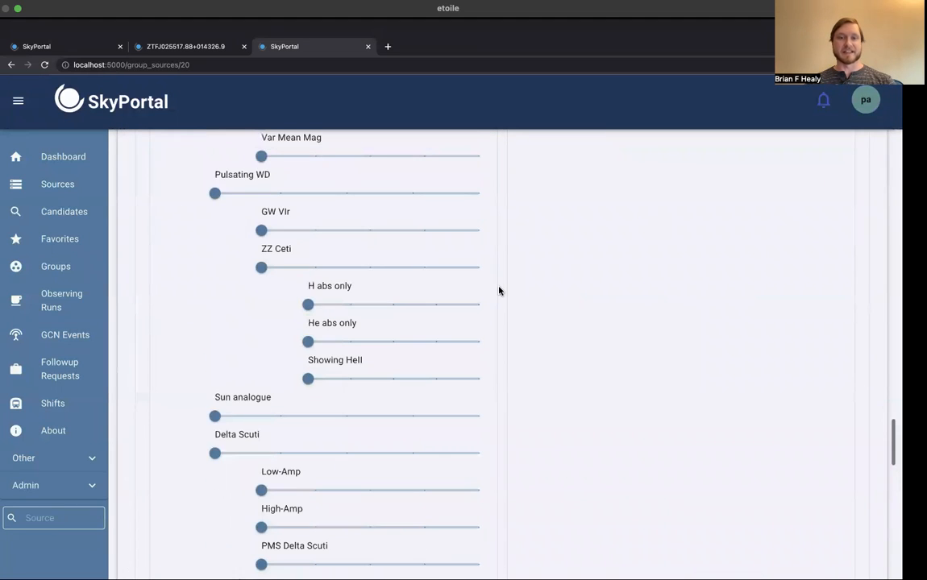
scroll(499, 291, up, 15)
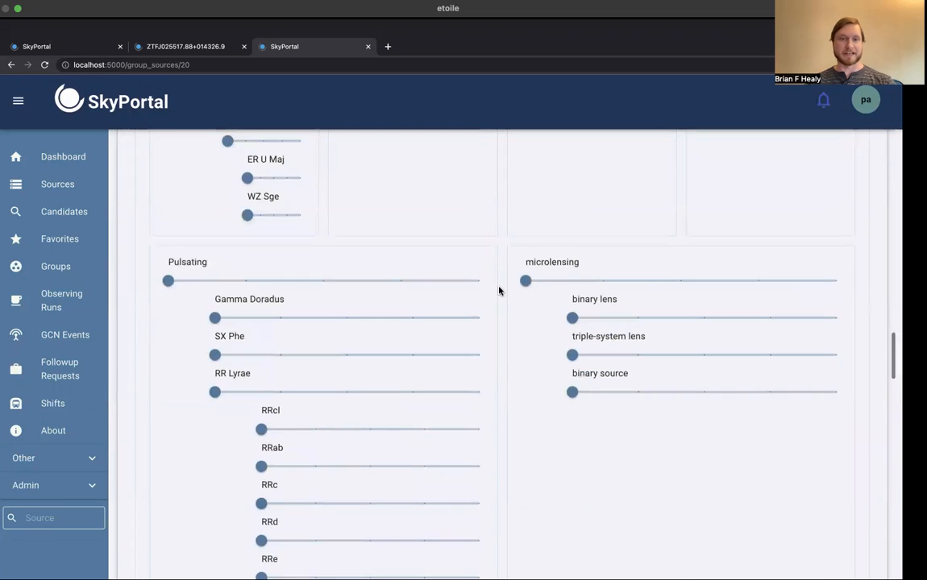
scroll(499, 290, up, 15)
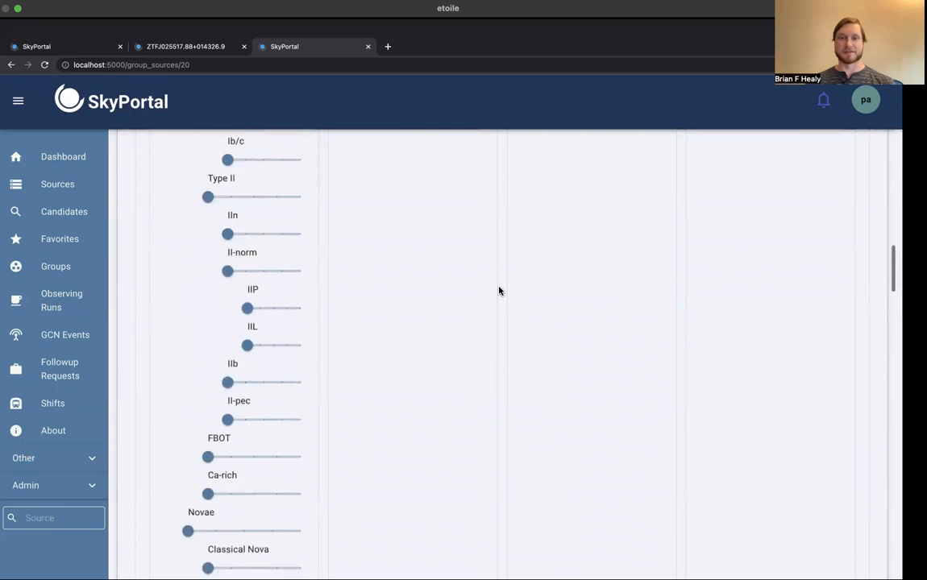
scroll(499, 290, up, 15)
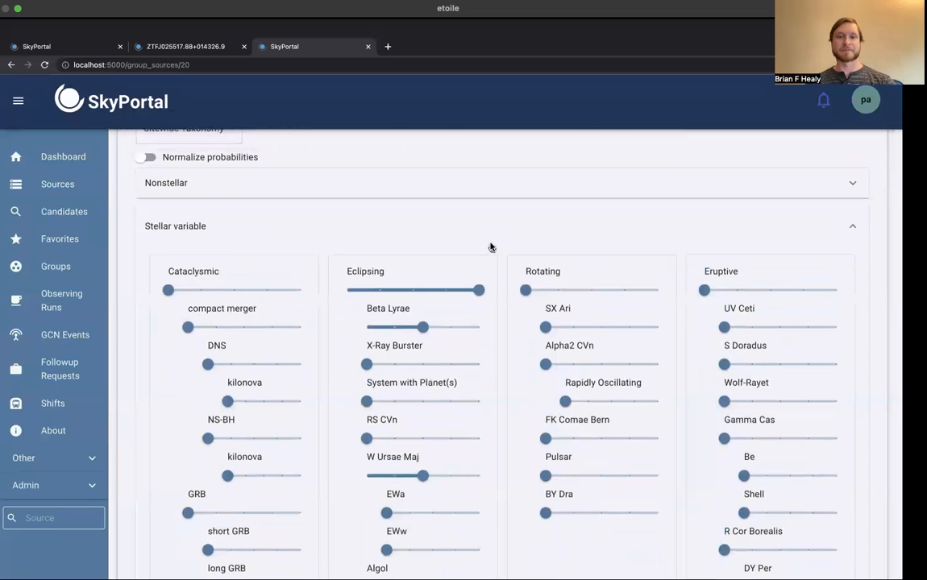
mouse_move(423, 332)
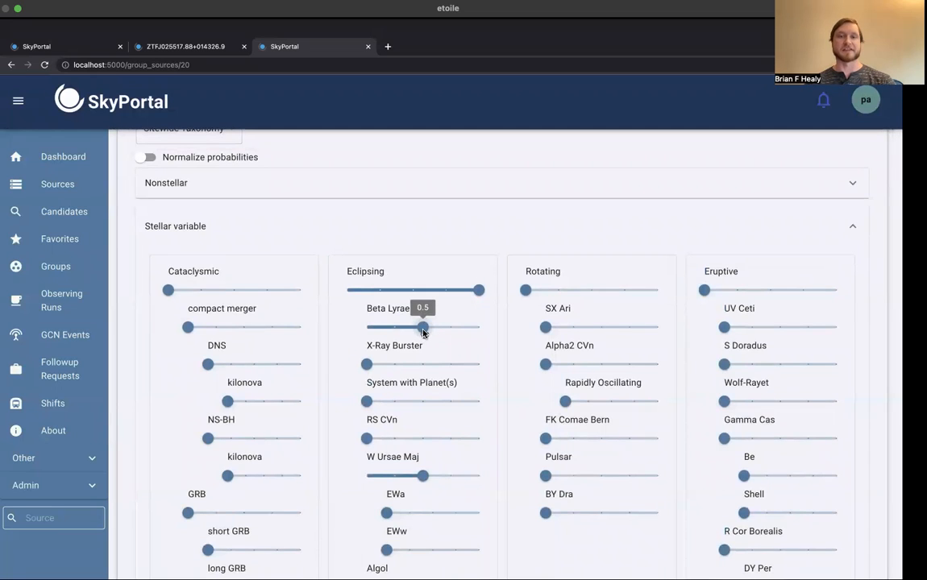
mouse_move(477, 289)
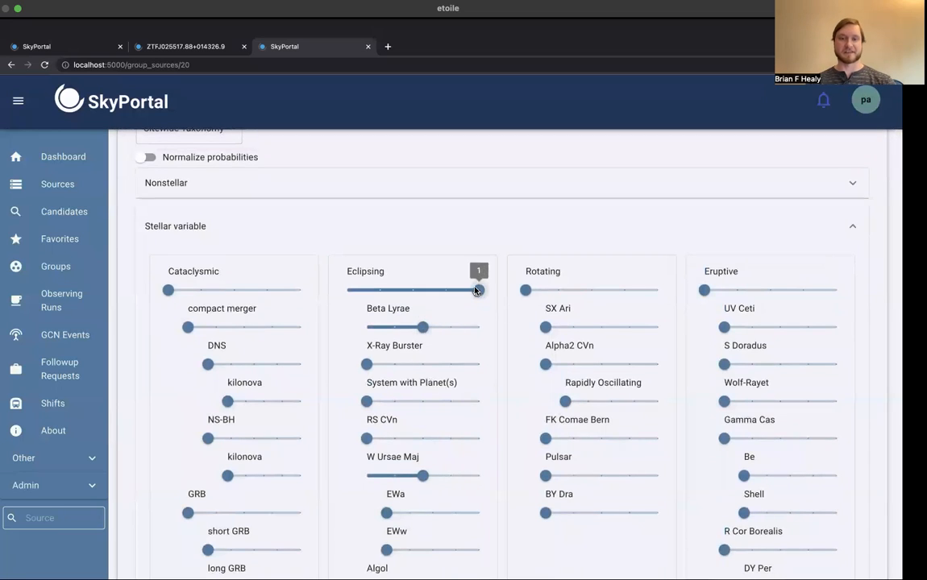
scroll(497, 316, up, 5)
scroll(497, 316, up, 2)
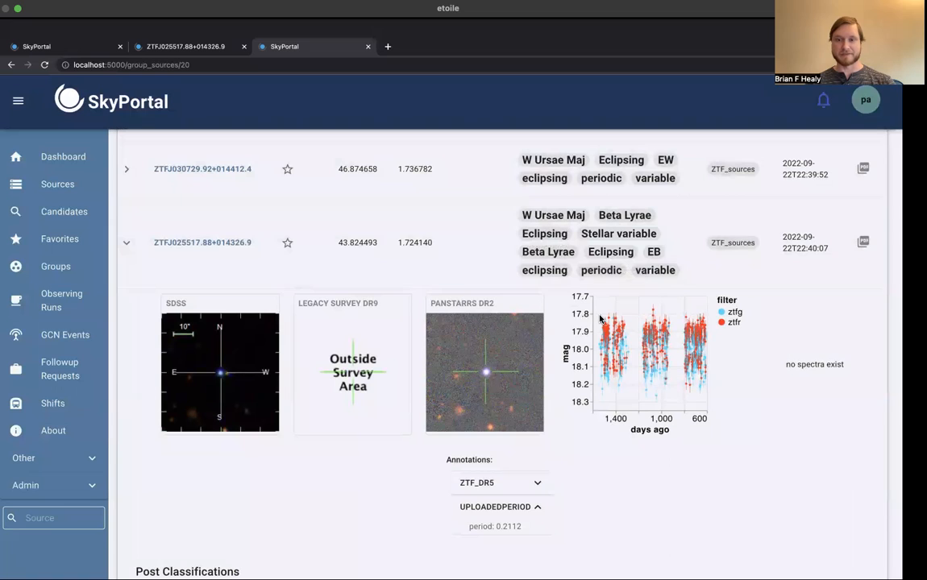
mouse_move(610, 218)
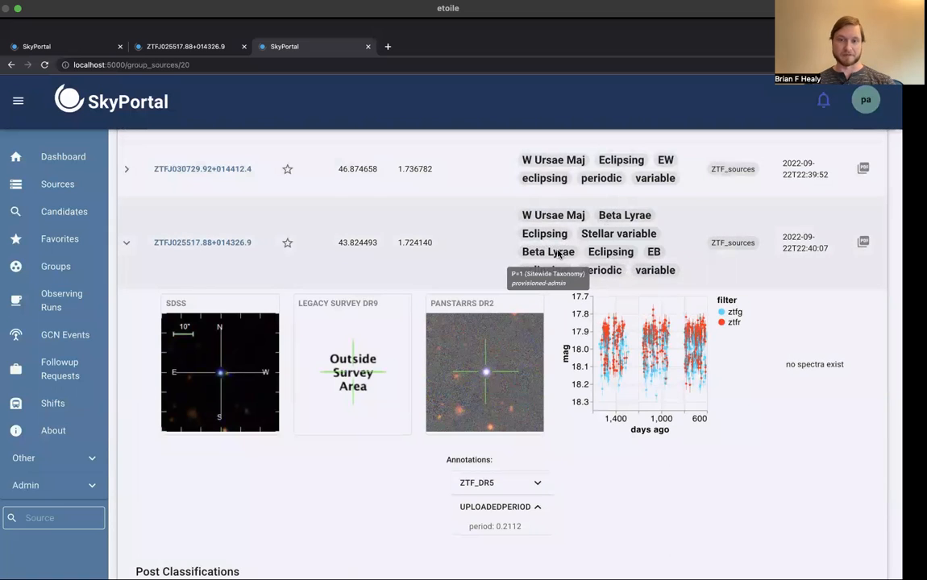
Step: Open the page of source ZTFJ025517.88+014326.9 and review the classifications listed under its name
click(197, 245)
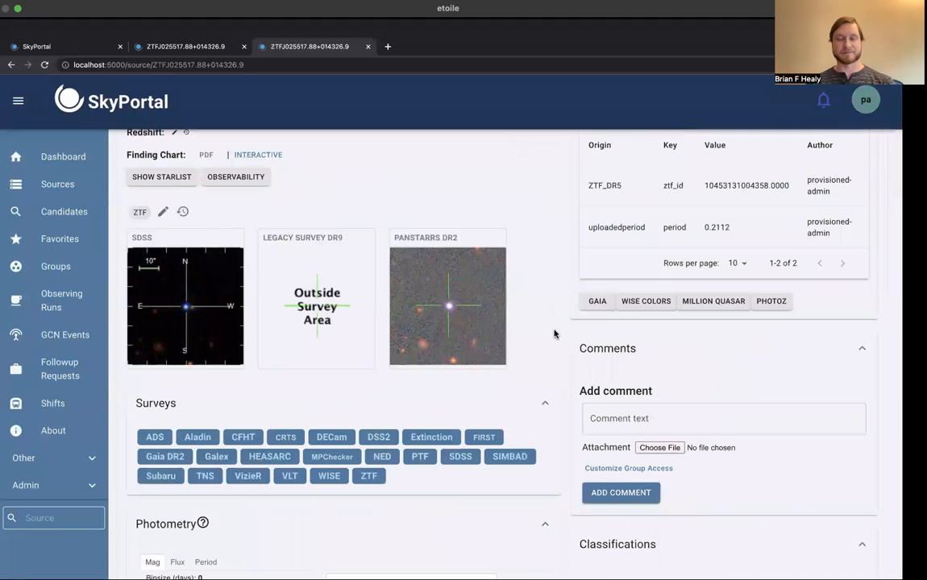
scroll(552, 337, up, 3)
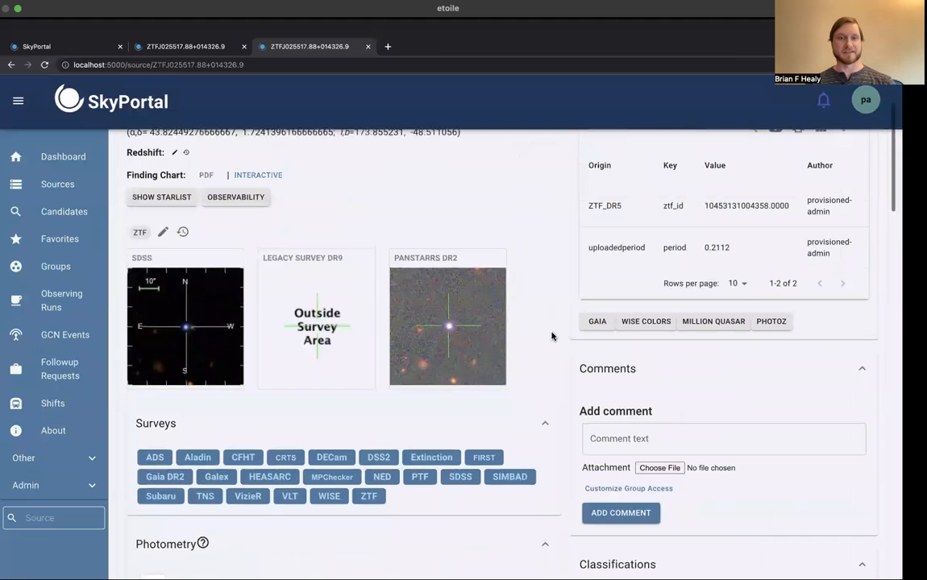
scroll(552, 336, up, 1)
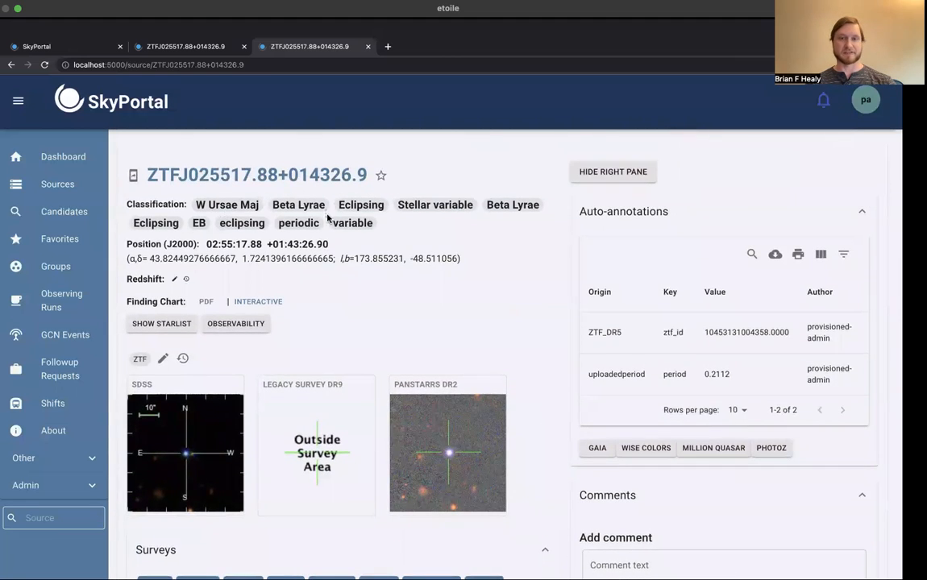
mouse_move(301, 216)
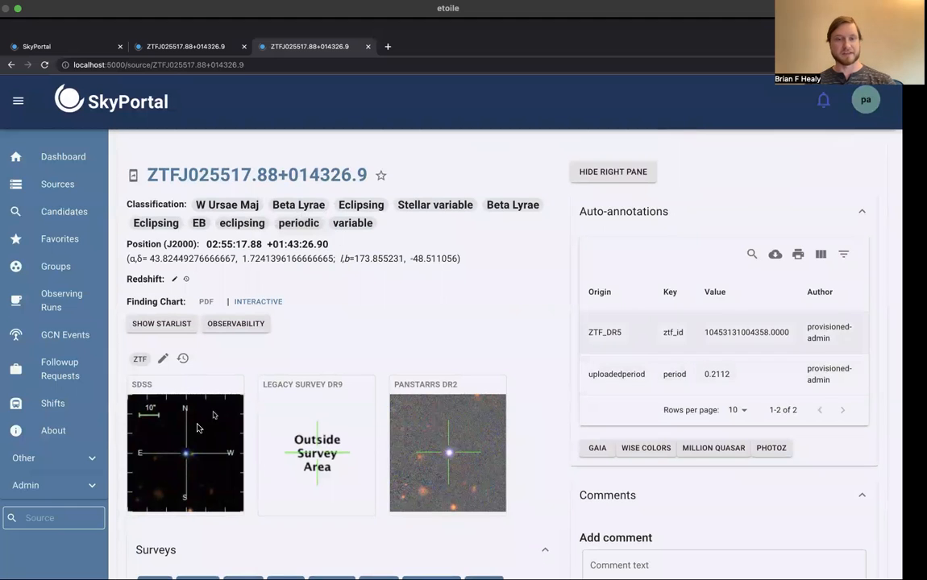
Step: Examine the source's photometry and posted classifications, and display the light curve folded by period
scroll(544, 475, down, 3)
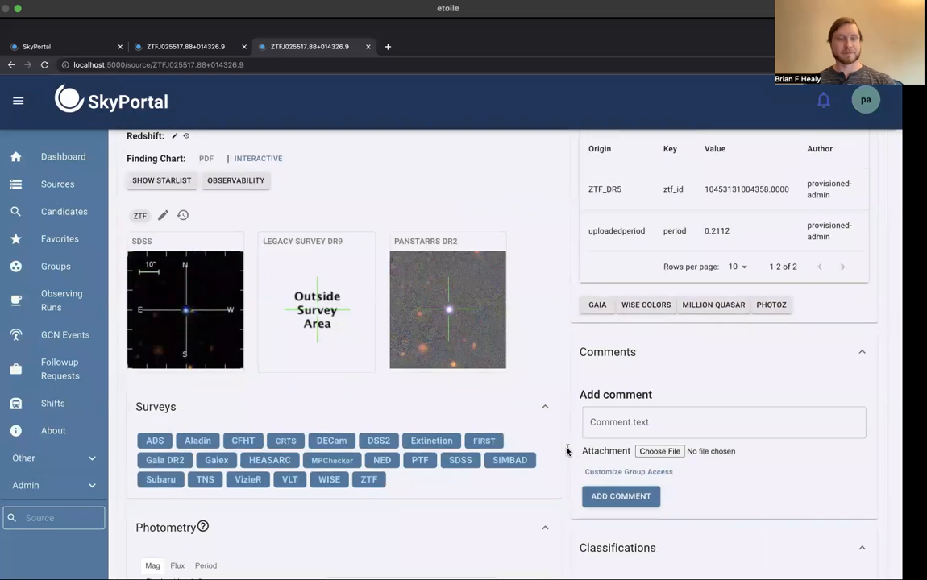
scroll(568, 445, down, 5)
scroll(567, 451, down, 2)
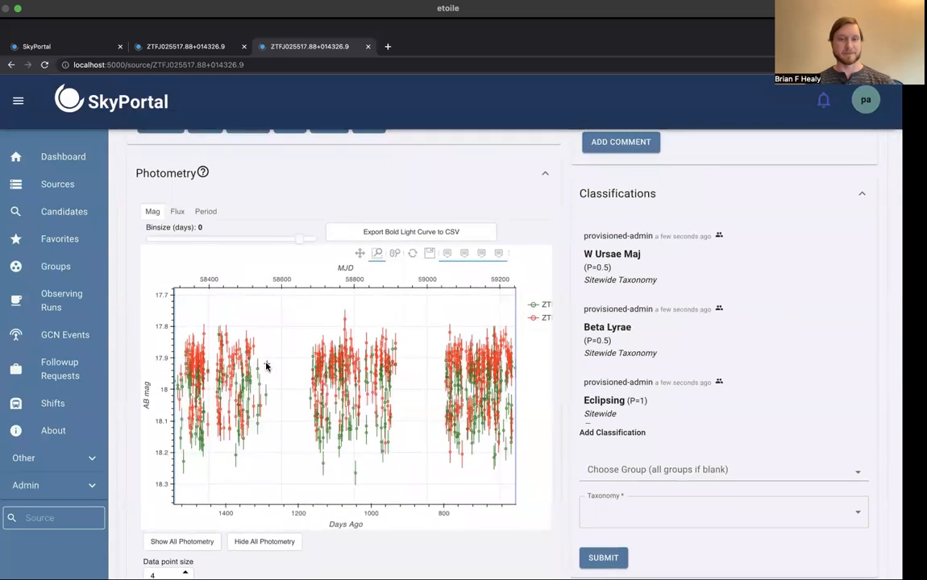
scroll(270, 240, down, 1)
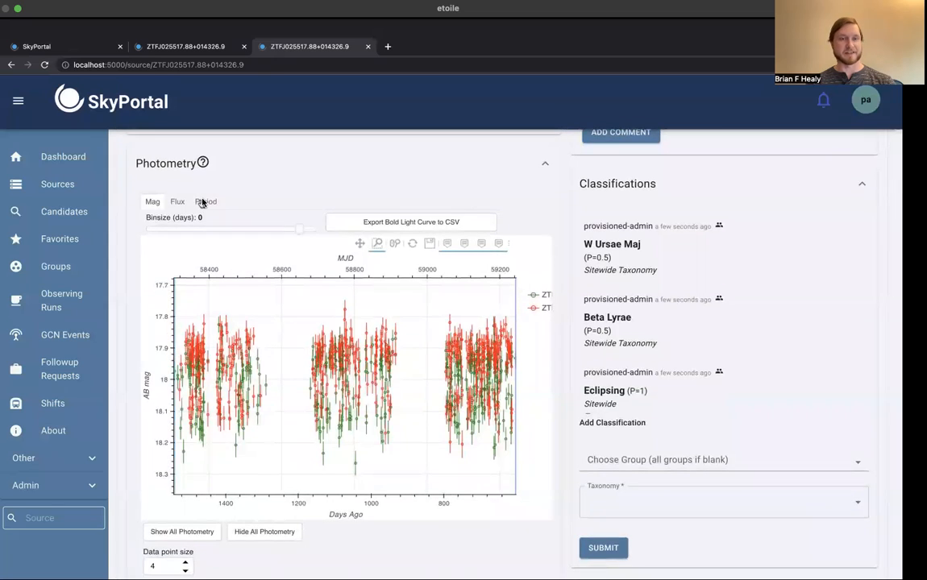
click(204, 202)
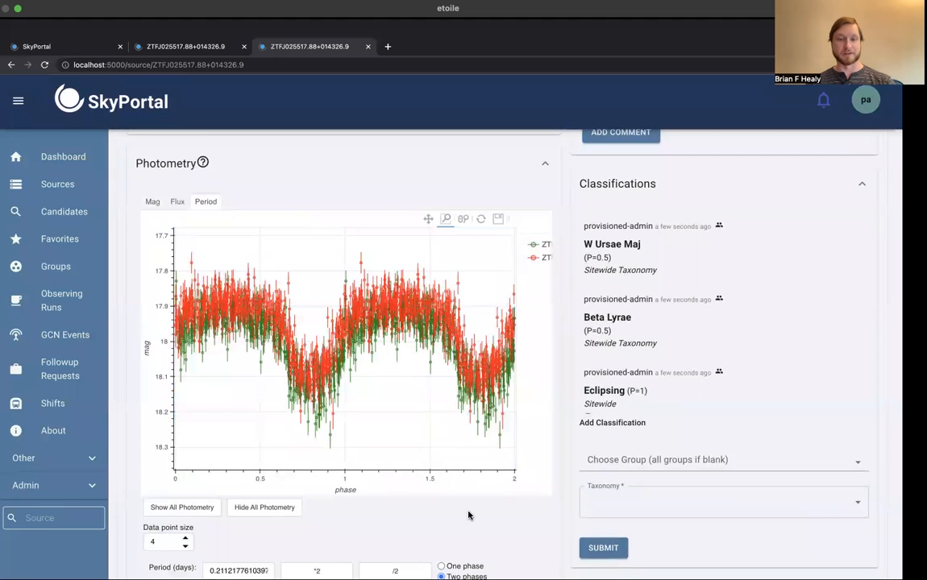
Step: Show the folded light curve over one phase, and return it to two phases
scroll(468, 516, down, 1)
click(441, 530)
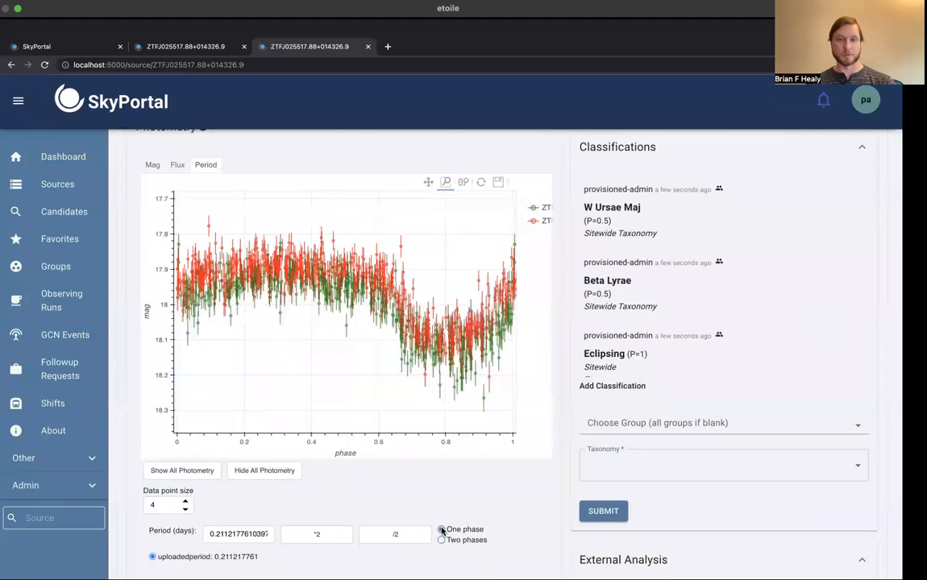
click(441, 540)
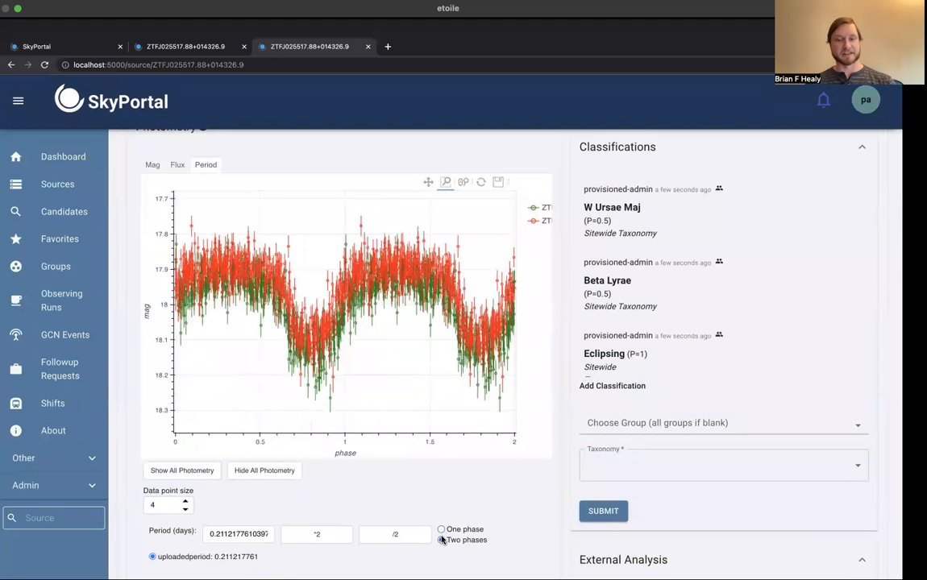
Step: Compare the folded light curve at double the period, the original period and half of it, and return to the original
click(315, 537)
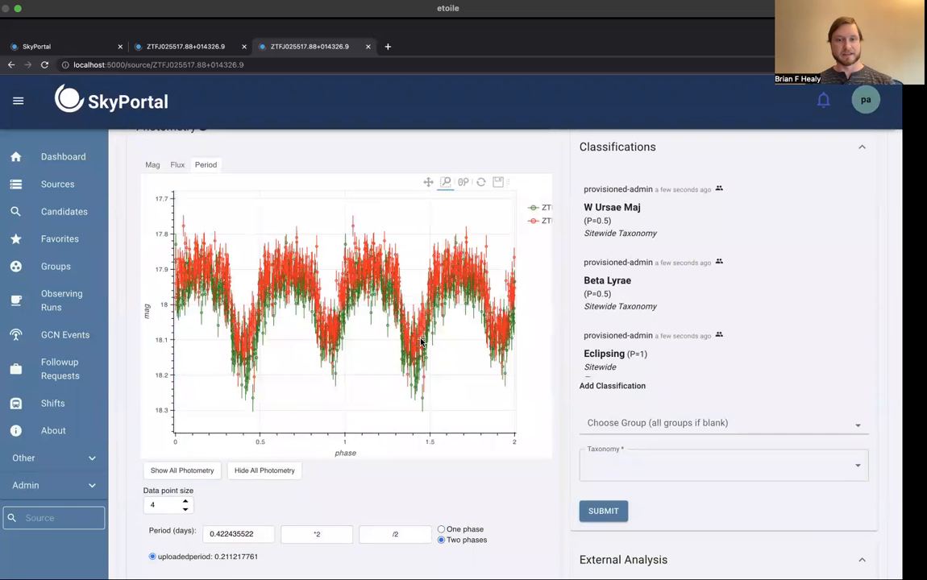
click(394, 536)
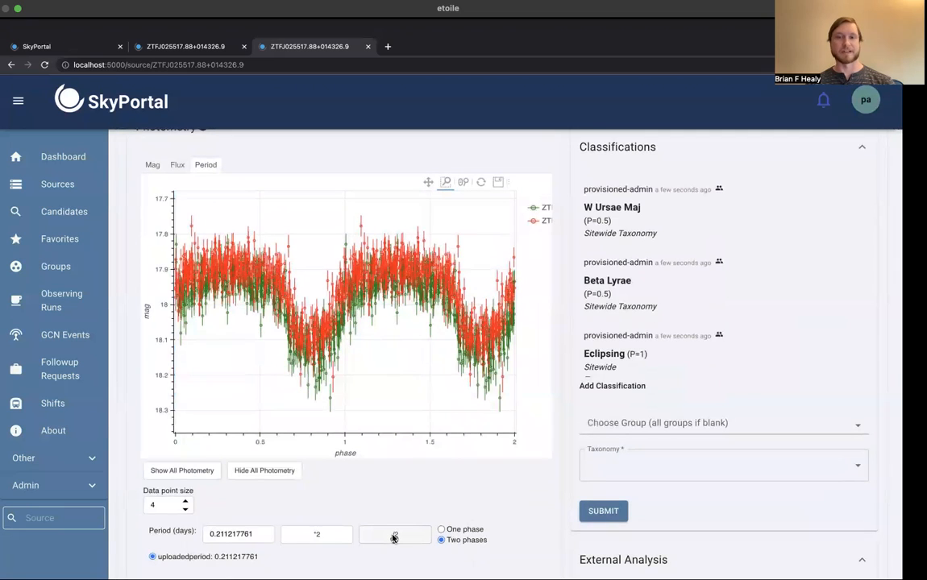
click(394, 536)
click(321, 536)
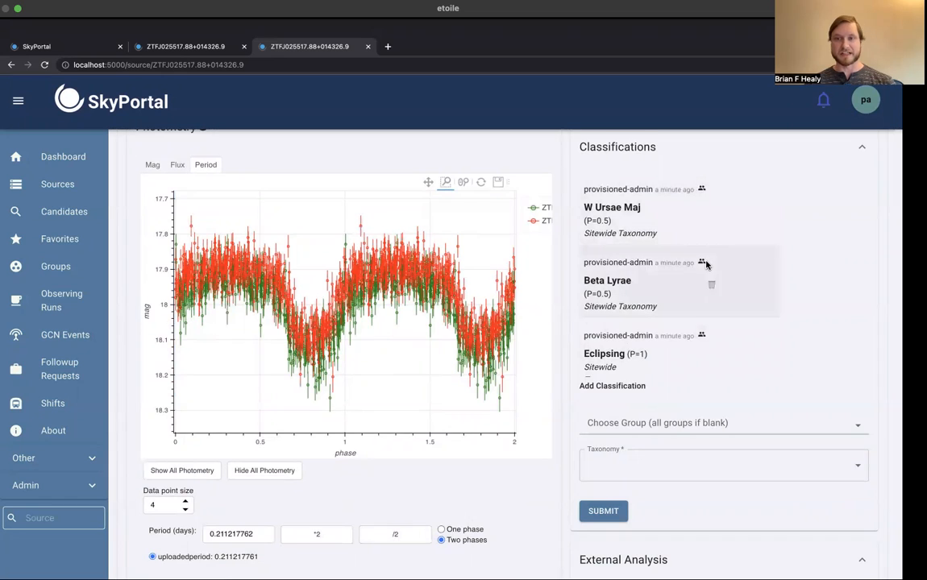
Step: Delete the recently posted Eclipsing (P=1) classification from the source
scroll(706, 264, up, 1)
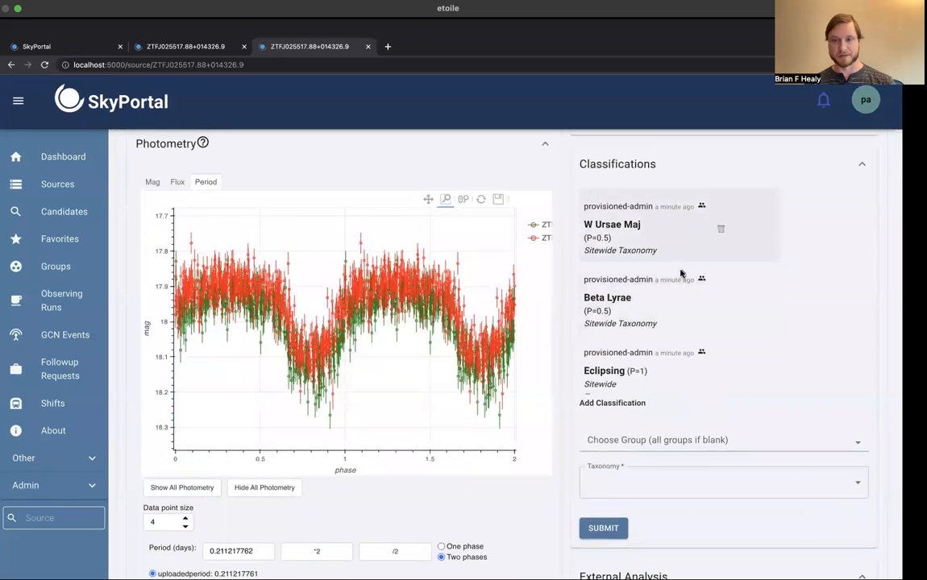
scroll(682, 284, down, 2)
scroll(682, 287, down, 2)
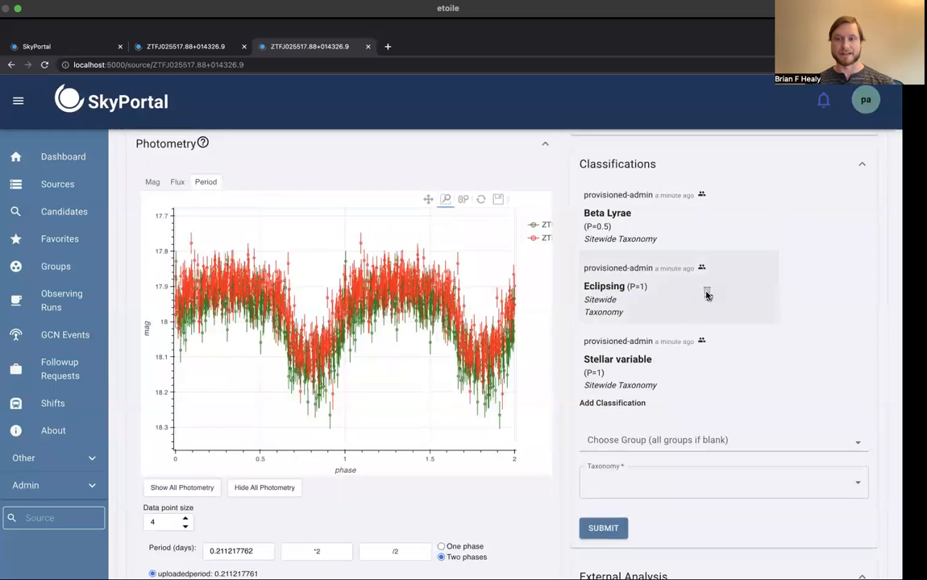
click(706, 294)
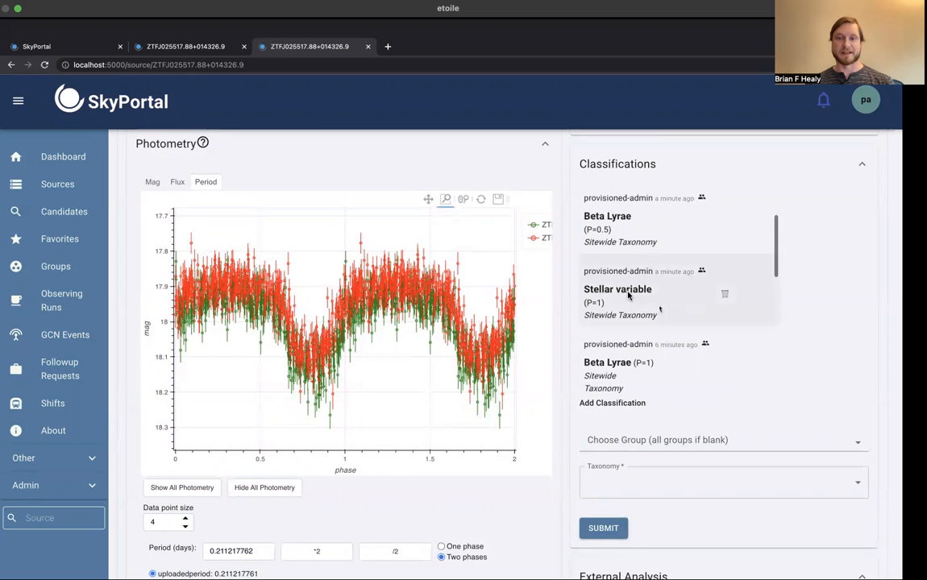
Step: Start a new classification for the source, choosing the ZTF_sources group and the SCoPe Phenomenological Taxonomy (1.2.0)
scroll(792, 302, up, 1)
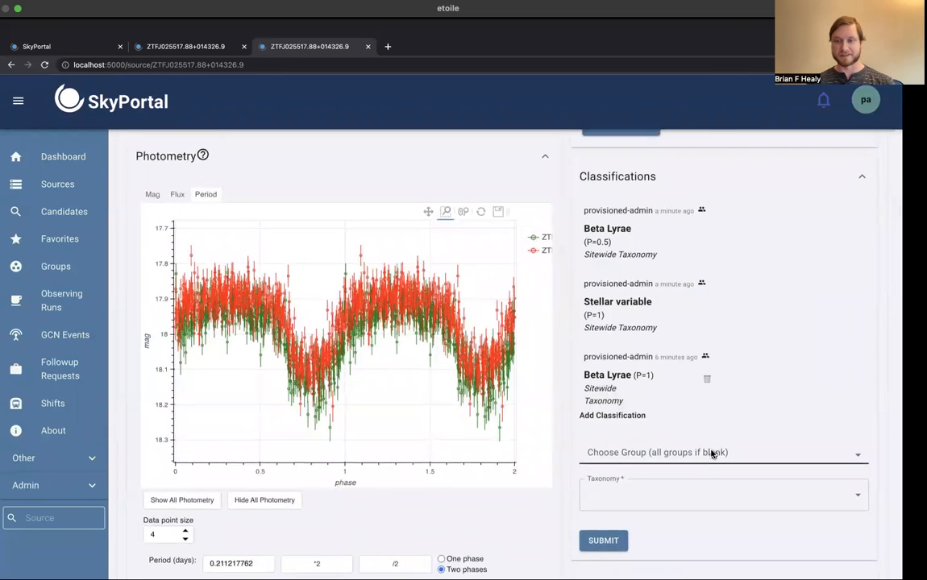
click(712, 453)
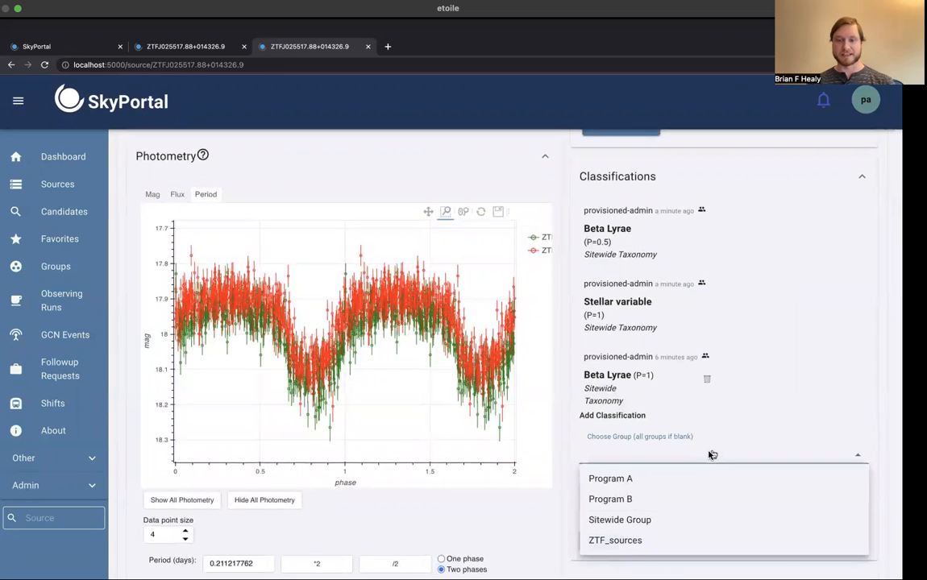
click(626, 545)
scroll(637, 436, down, 1)
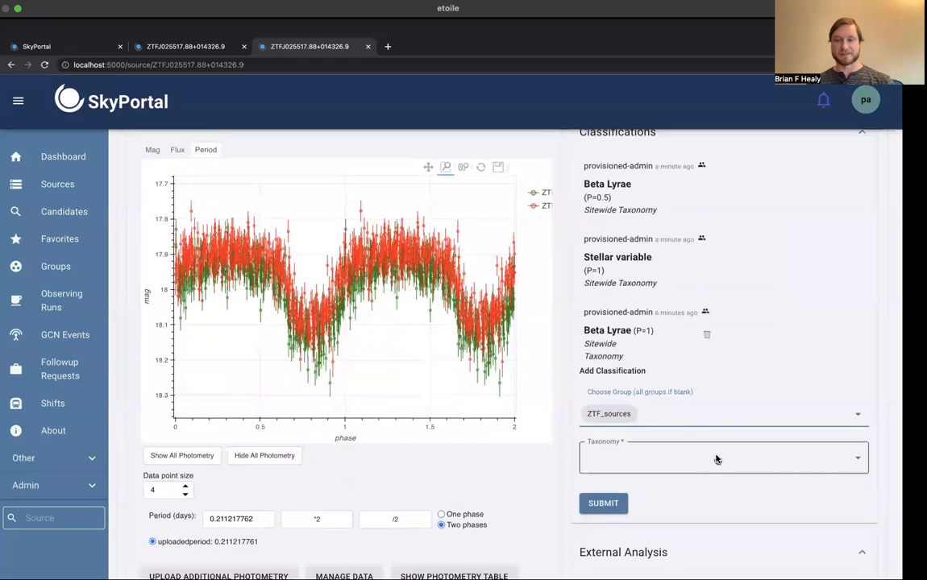
click(717, 460)
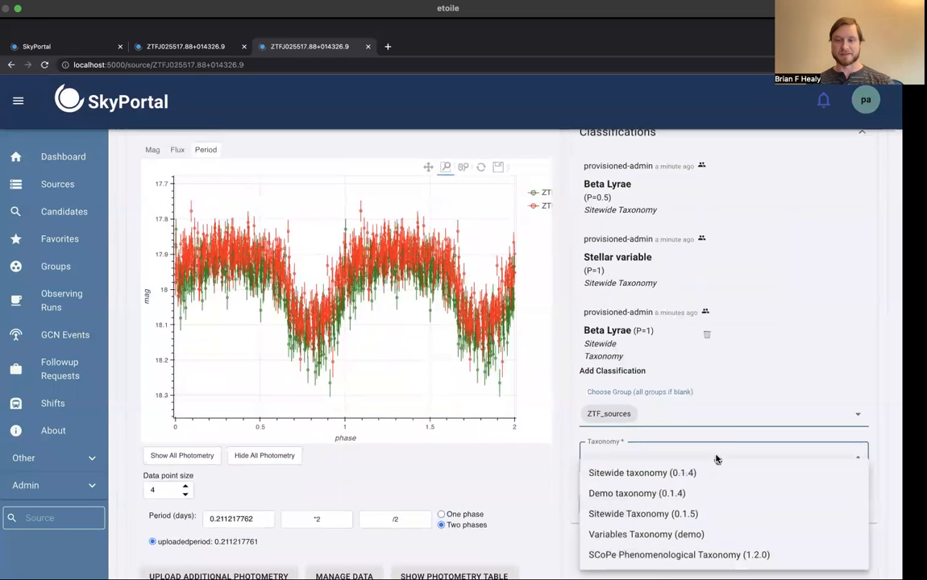
click(666, 559)
scroll(669, 558, down, 3)
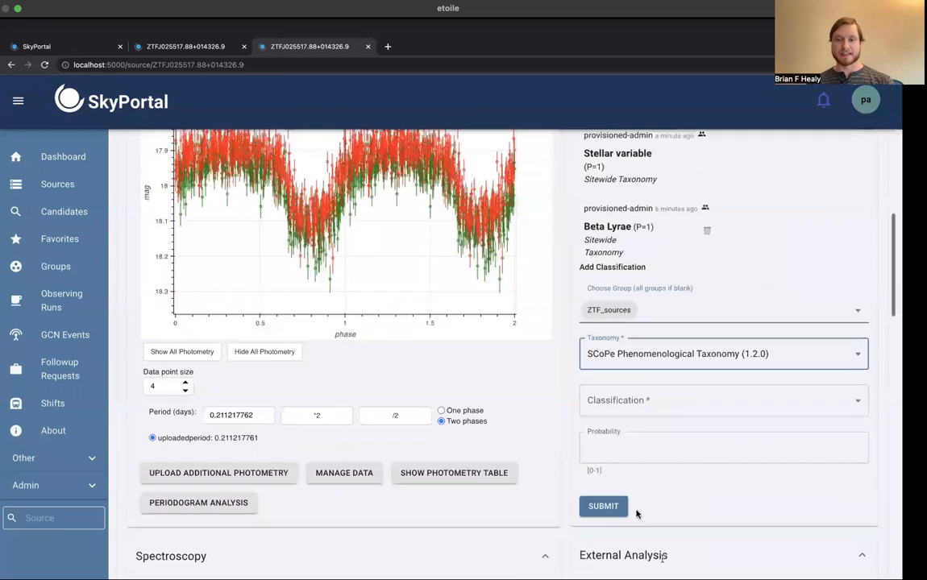
Step: Pick the blend classification, enter a probability between 0 and 1, and submit it
click(689, 402)
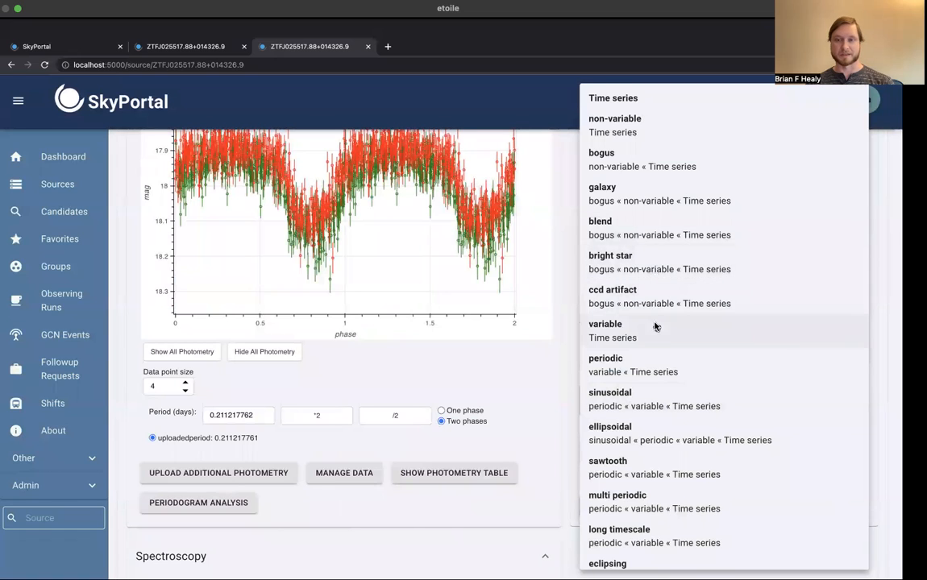
click(652, 231)
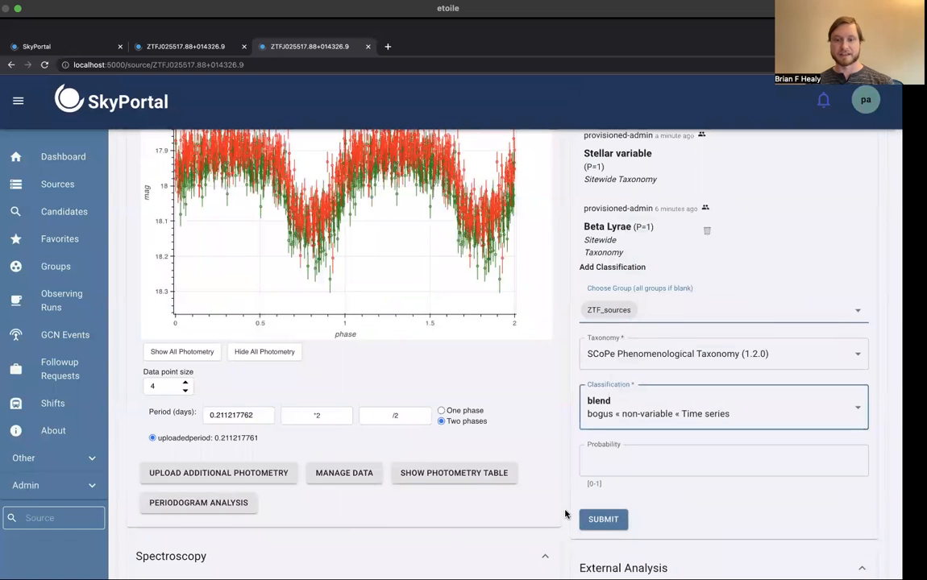
click(652, 460)
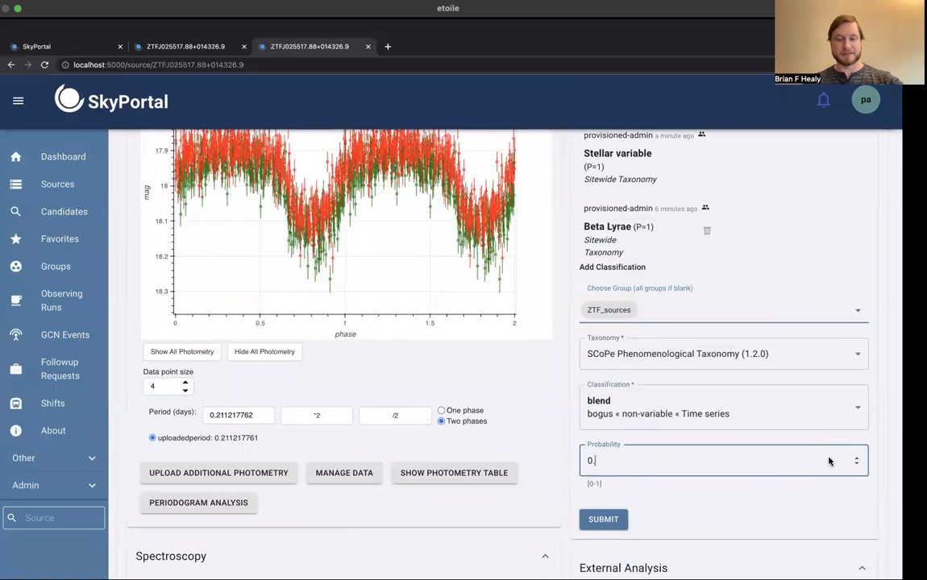
click(675, 500)
click(612, 520)
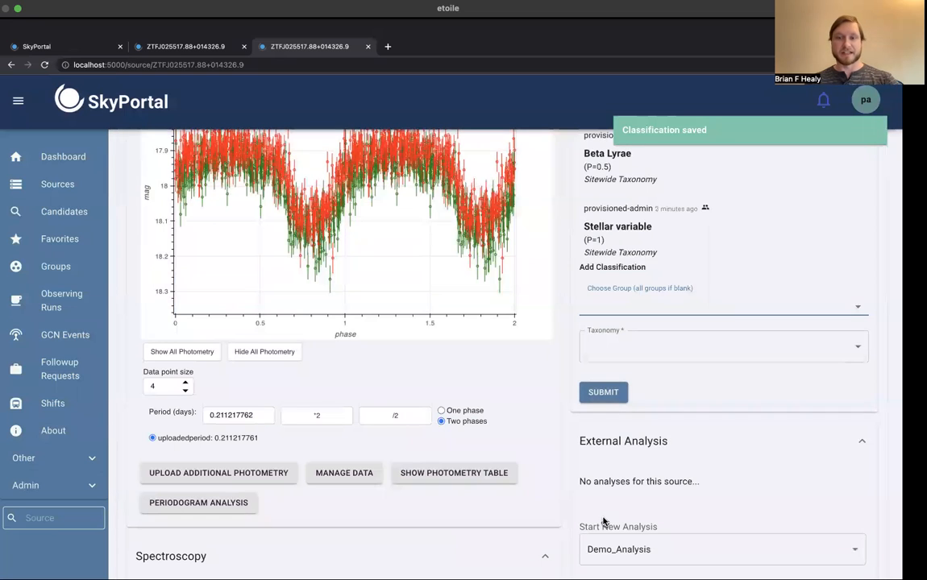
Step: Review the source's posted classifications and the classification labels in its page header
scroll(707, 403, up, 3)
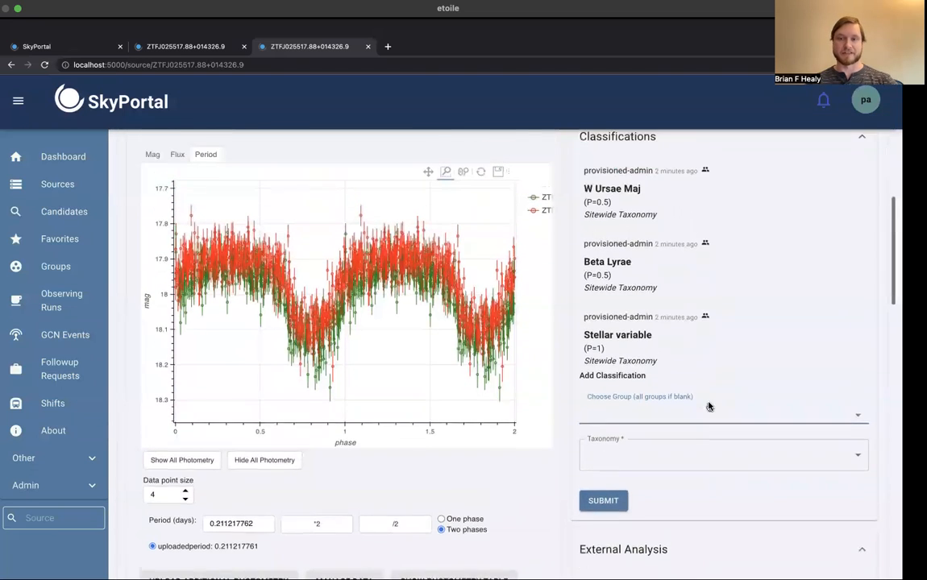
scroll(718, 359, down, 4)
scroll(717, 359, up, 3)
scroll(717, 359, up, 1)
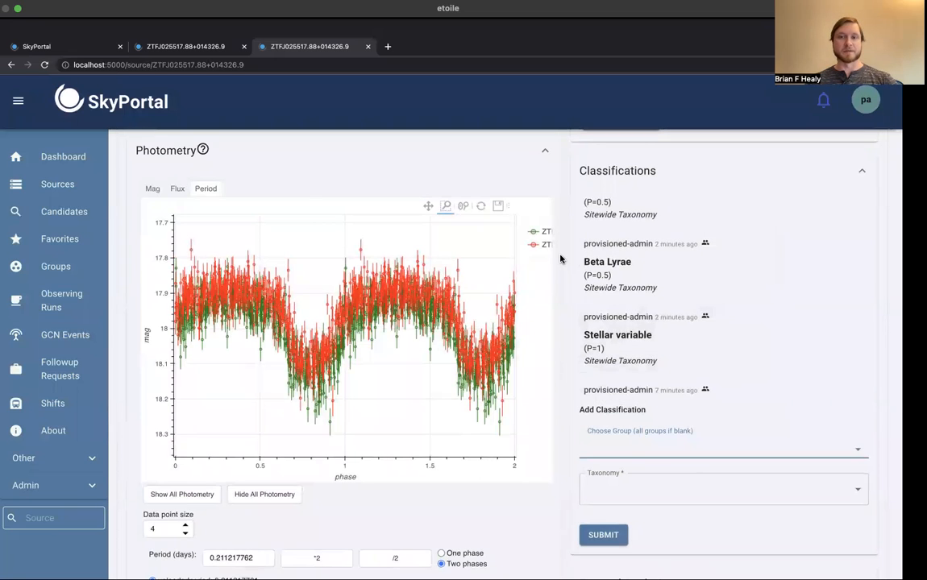
scroll(560, 259, up, 8)
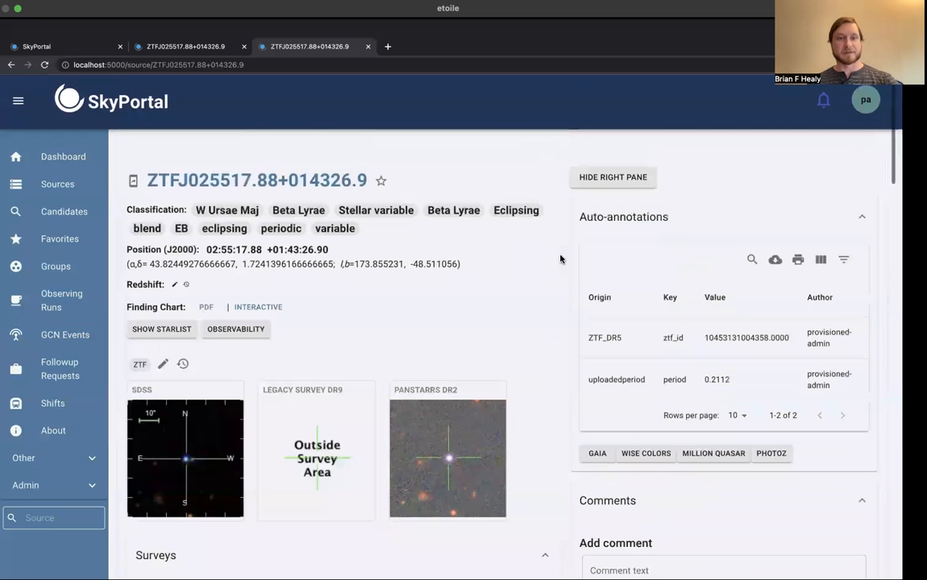
Step: Return to the ZTF_sources group table and open its filter options
key(super+Left)
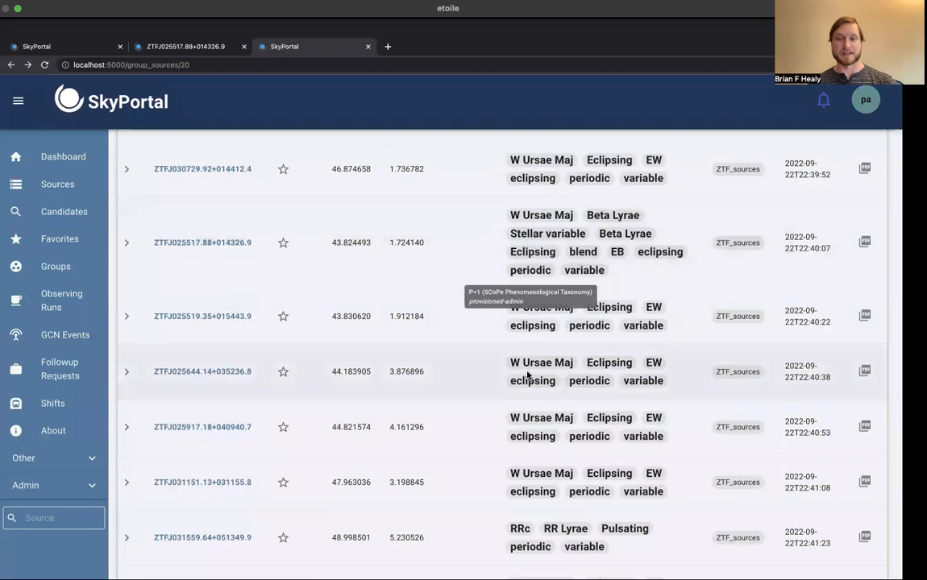
scroll(475, 342, down, 3)
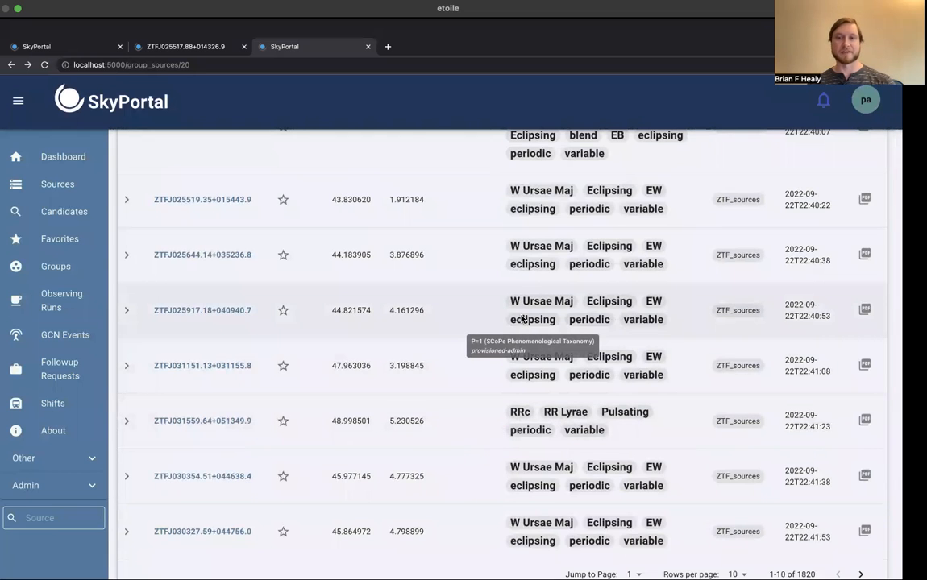
scroll(522, 319, up, 7)
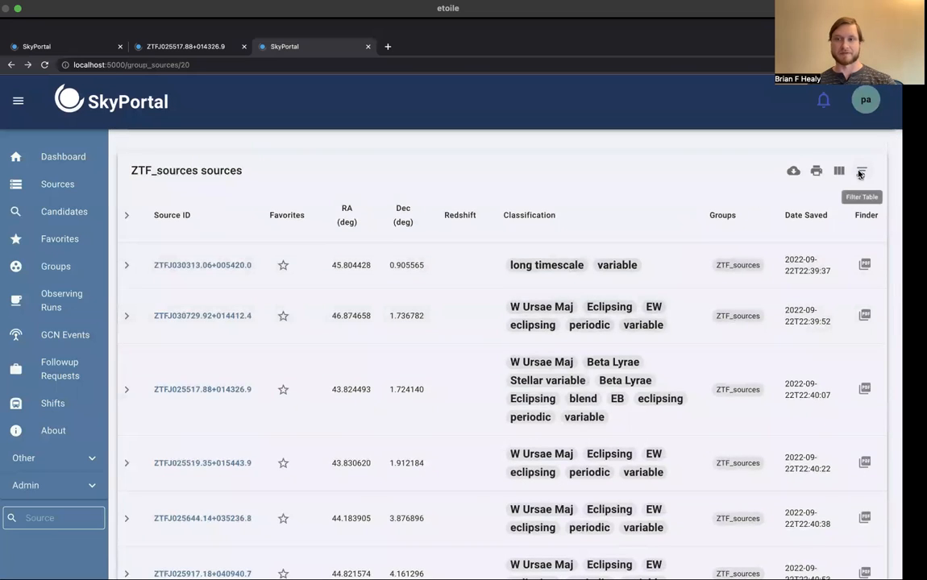
click(859, 173)
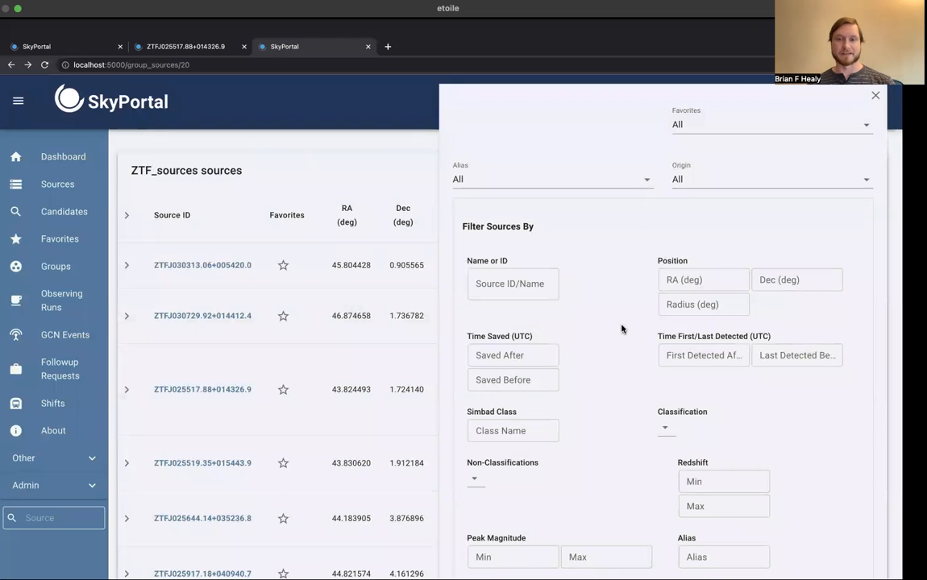
Step: Examine the available source filters, such as position, classification, redshift, magnitude, comment and annotation
scroll(622, 329, down, 1)
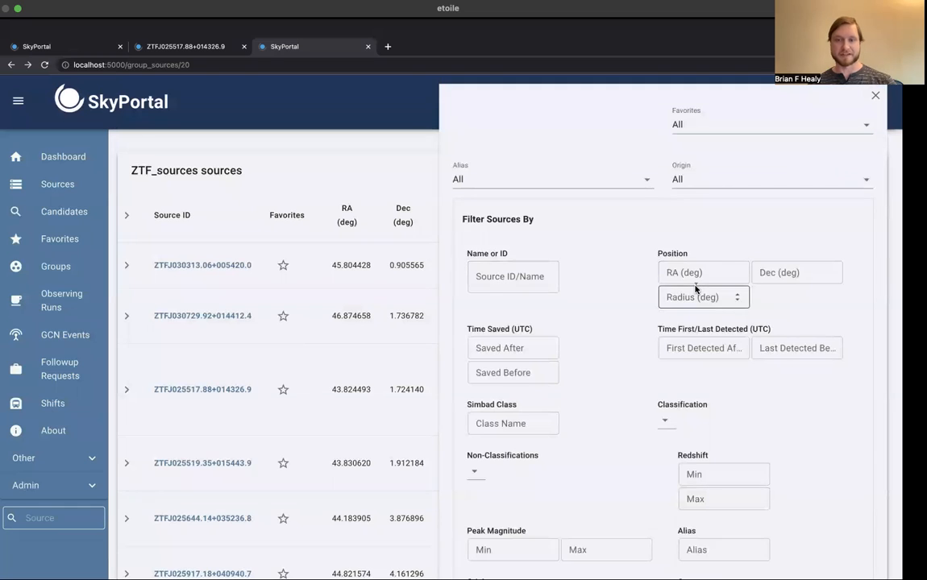
scroll(690, 296, down, 3)
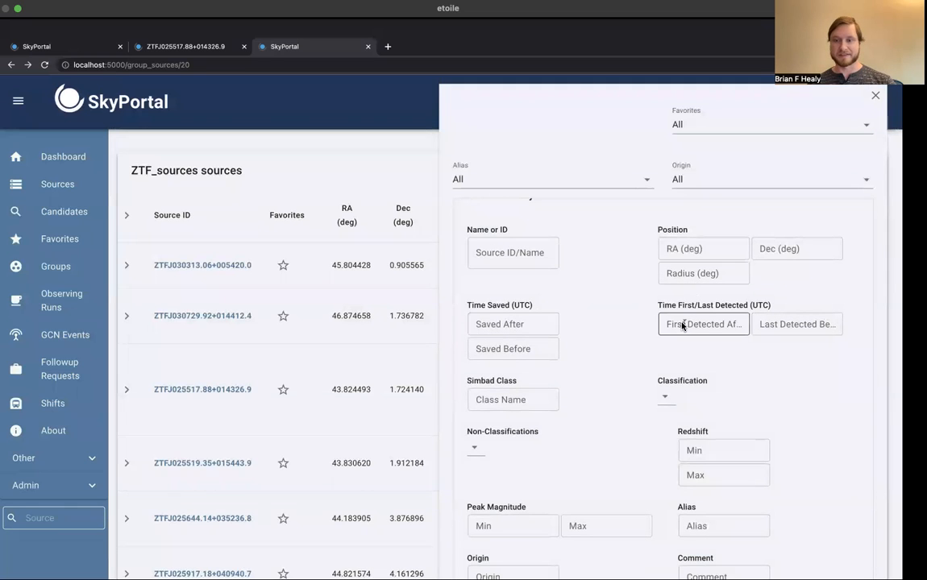
scroll(689, 326, down, 10)
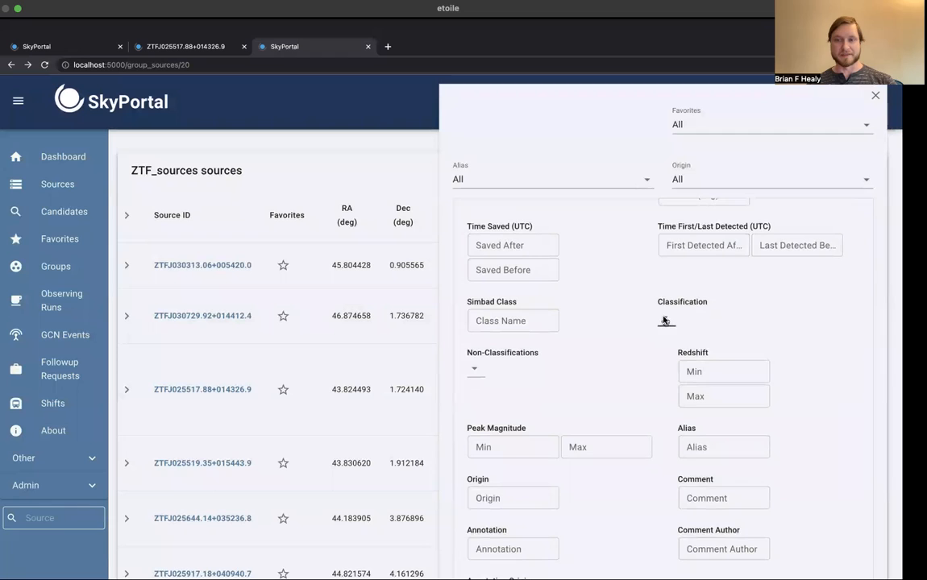
click(666, 320)
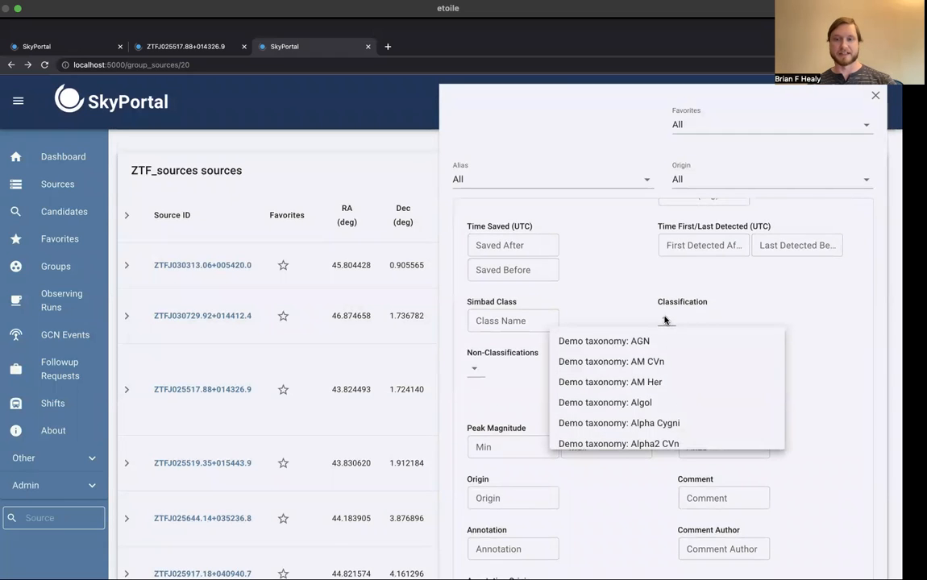
click(663, 320)
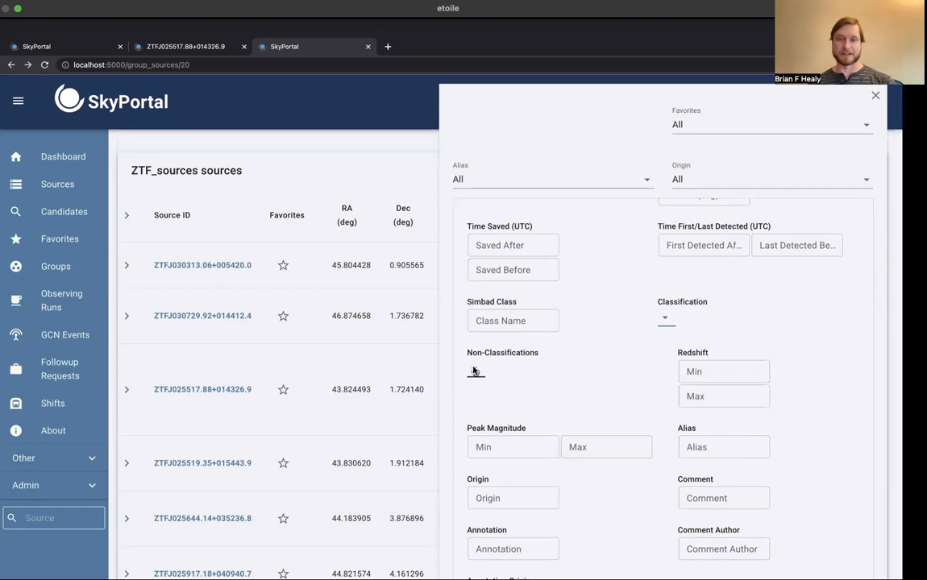
scroll(657, 379, down, 3)
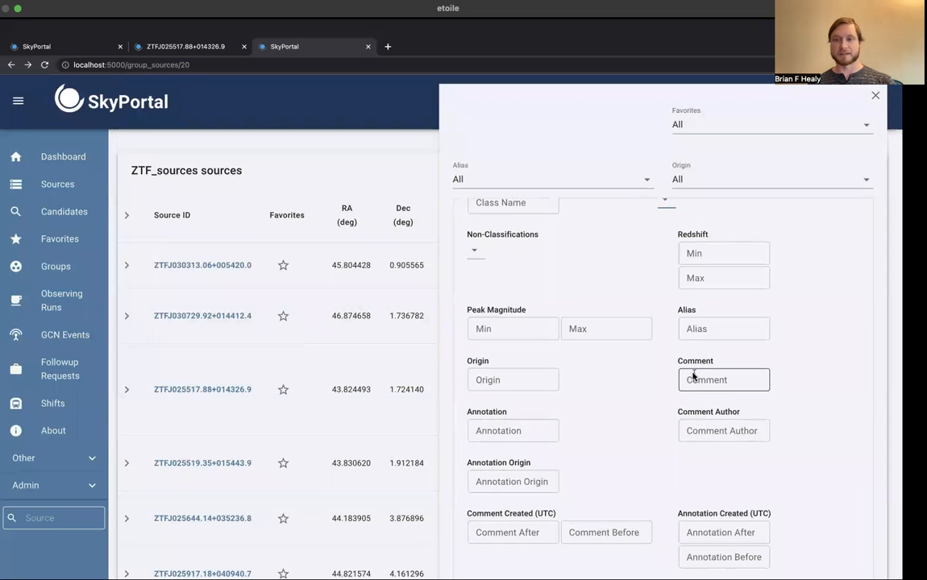
scroll(673, 449, down, 3)
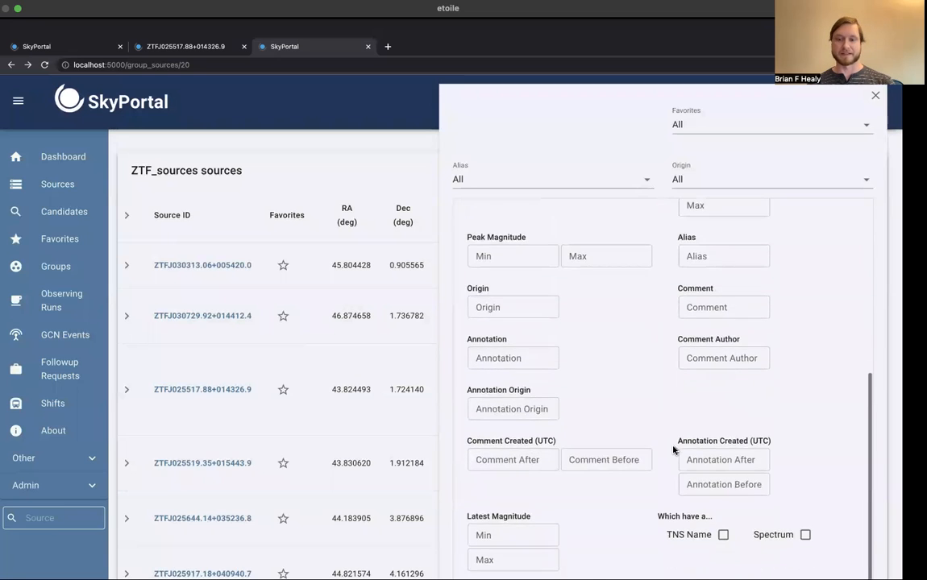
scroll(673, 449, up, 6)
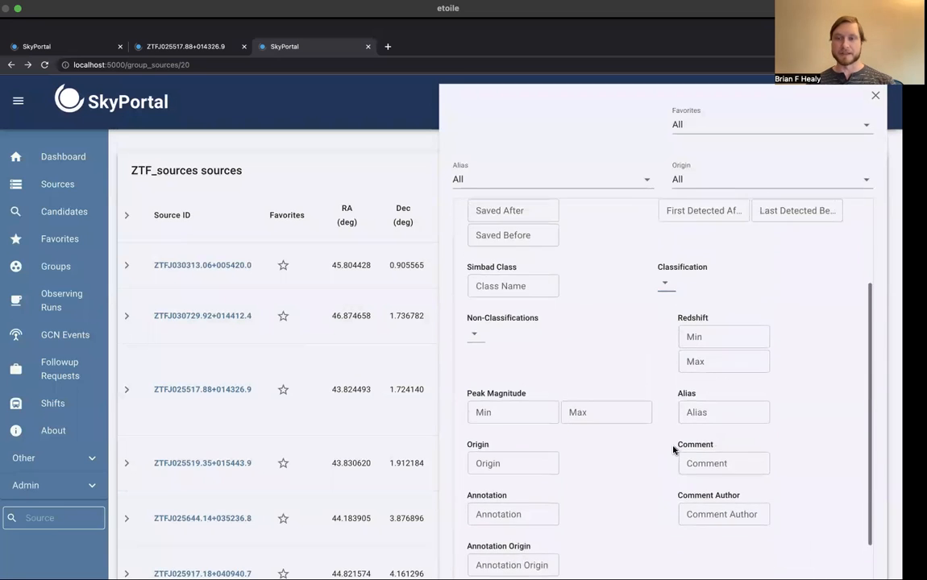
Step: Filter the ZTF_sources table by the classification Sitewide Taxonomy: Beta Lyrae
click(665, 311)
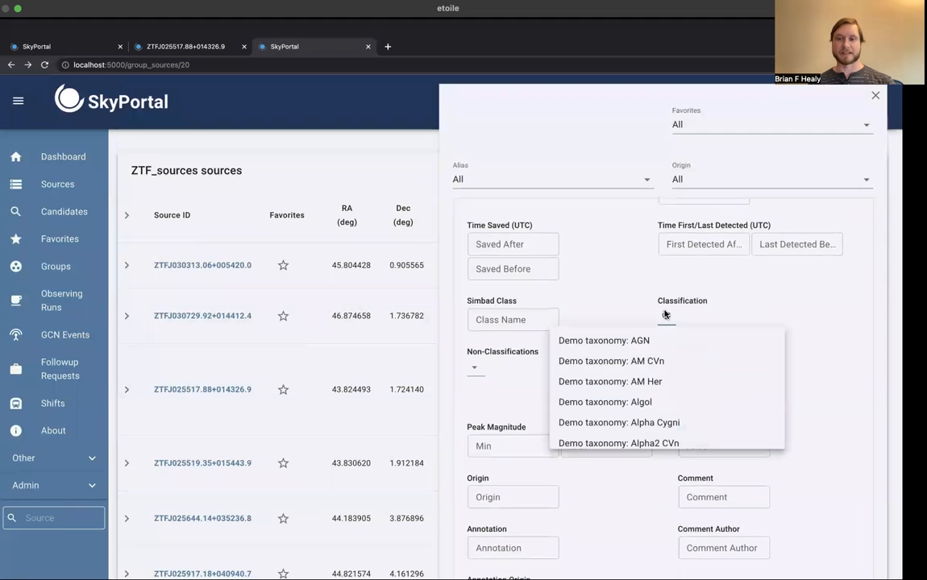
scroll(682, 411, down, 2)
drag(779, 333, 755, 375)
scroll(709, 379, up, 5)
scroll(709, 380, up, 5)
scroll(709, 381, down, 3)
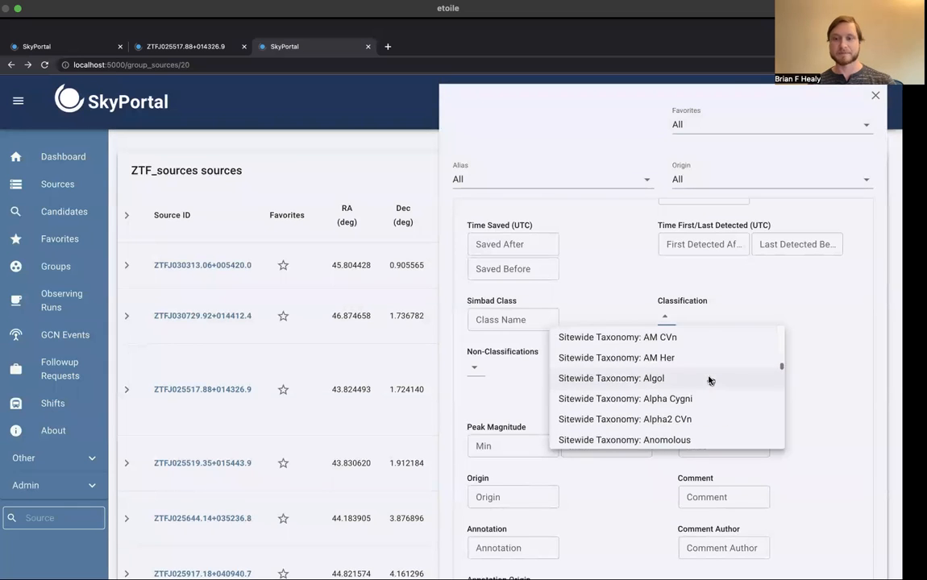
scroll(710, 381, down, 1)
scroll(709, 380, down, 3)
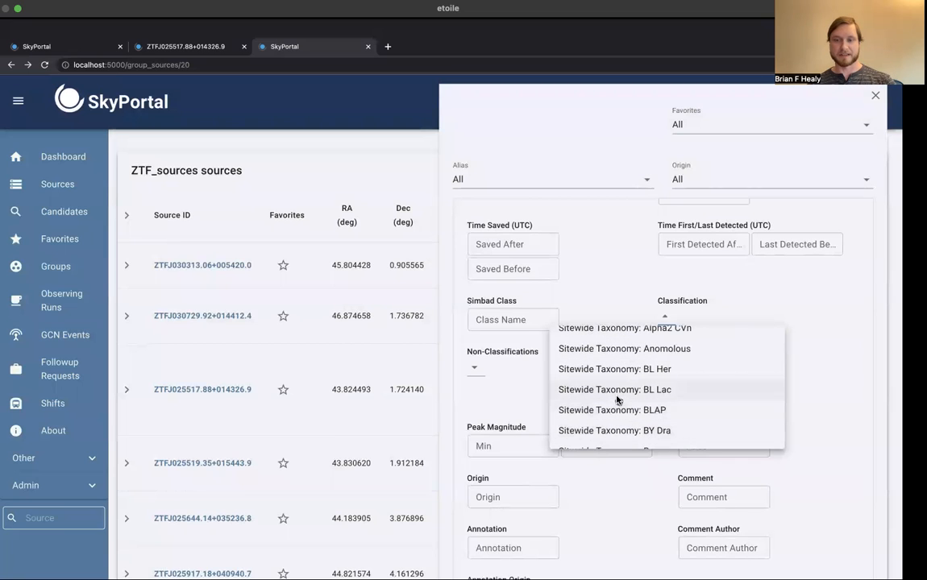
scroll(617, 400, down, 1)
scroll(618, 400, up, 1)
scroll(617, 399, down, 2)
scroll(618, 400, down, 2)
click(617, 426)
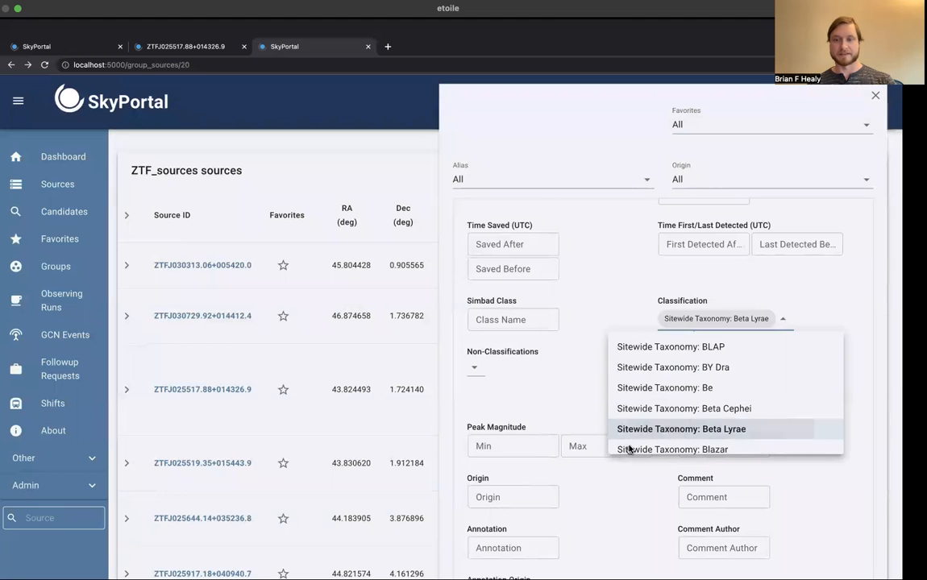
click(639, 486)
scroll(610, 484, down, 5)
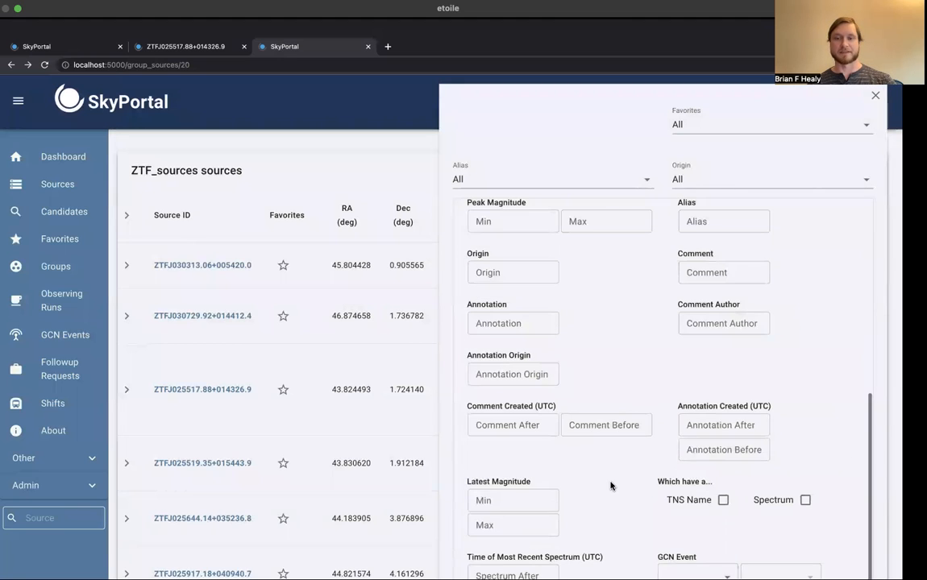
click(490, 535)
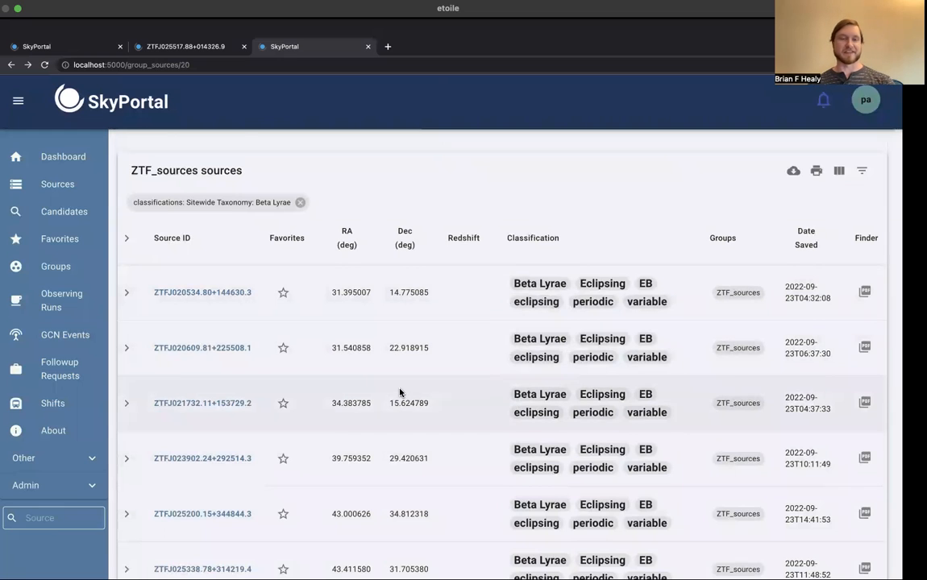
Step: Look through the filtered sources and check the probability and taxonomy of a Beta Lyrae classification
scroll(399, 391, down, 1)
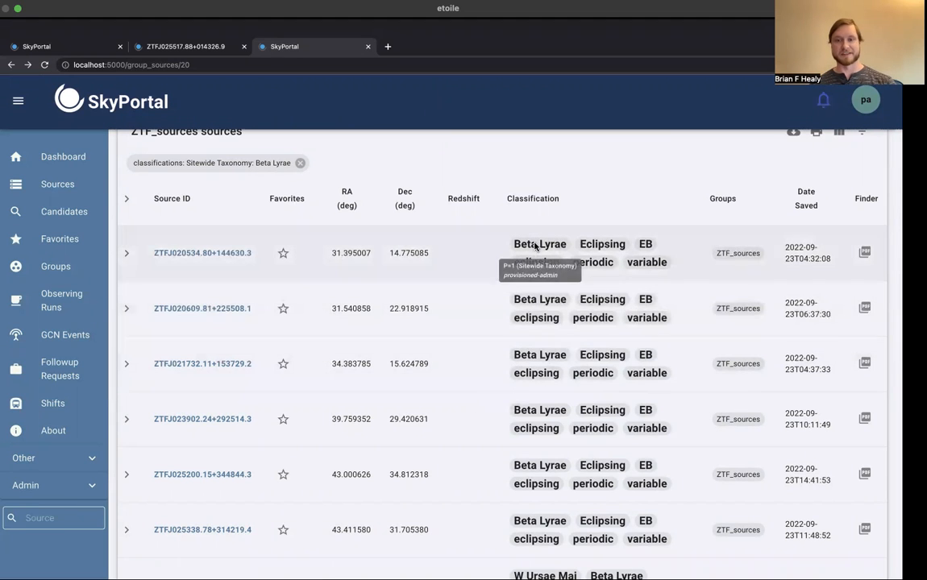
scroll(382, 406, down, 1)
scroll(382, 406, down, 1)
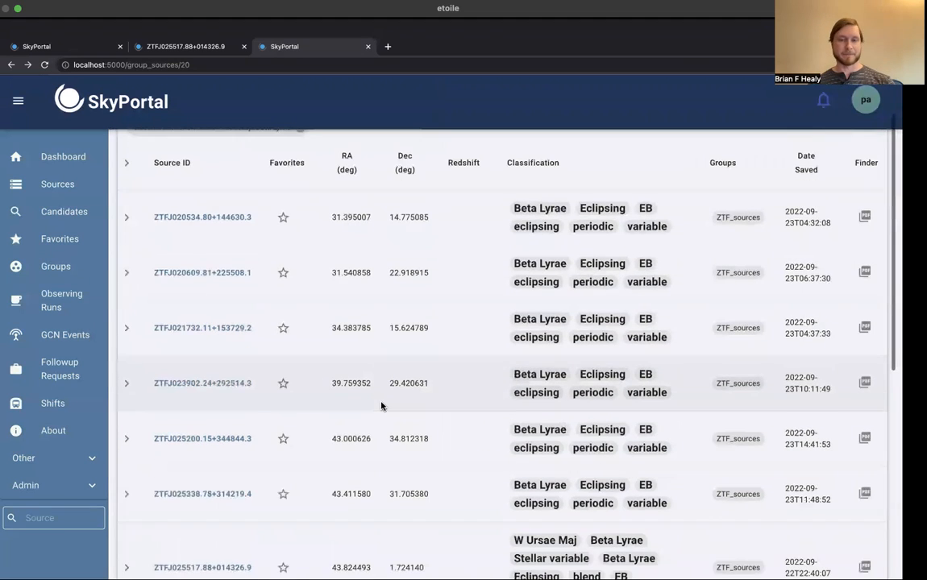